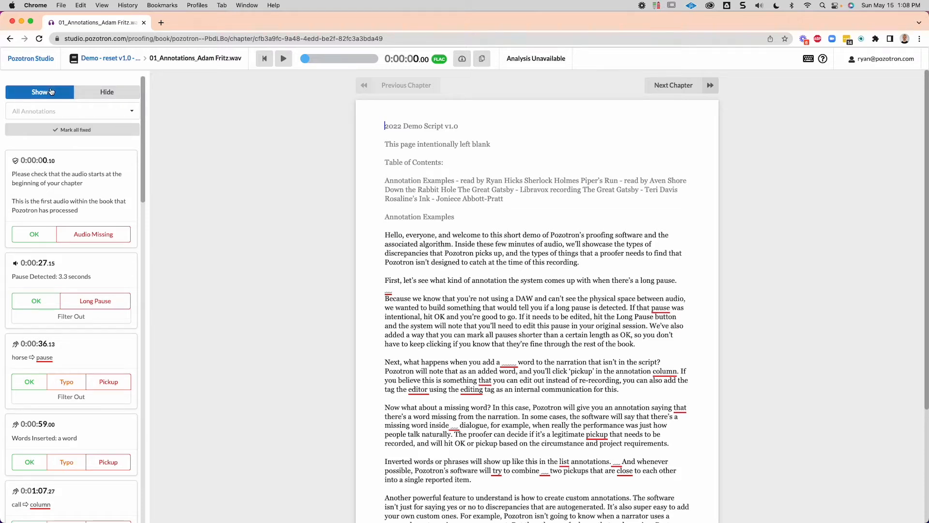
Filter the annotation list to show only Pickup - Pozotron Created and Pickup - Fixed, and remove both filters again.
{"action": "left_click", "coordinate": [83, 112]}
{"action": "scroll", "coordinate": [89, 188], "scroll_direction": "down", "scroll_amount": 1}
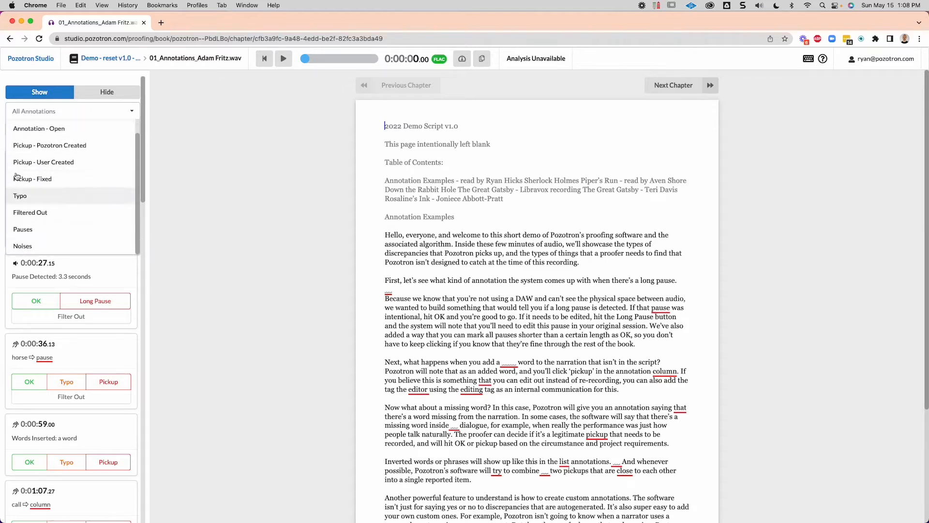
{"action": "left_click", "coordinate": [51, 145]}
{"action": "left_click", "coordinate": [47, 178]}
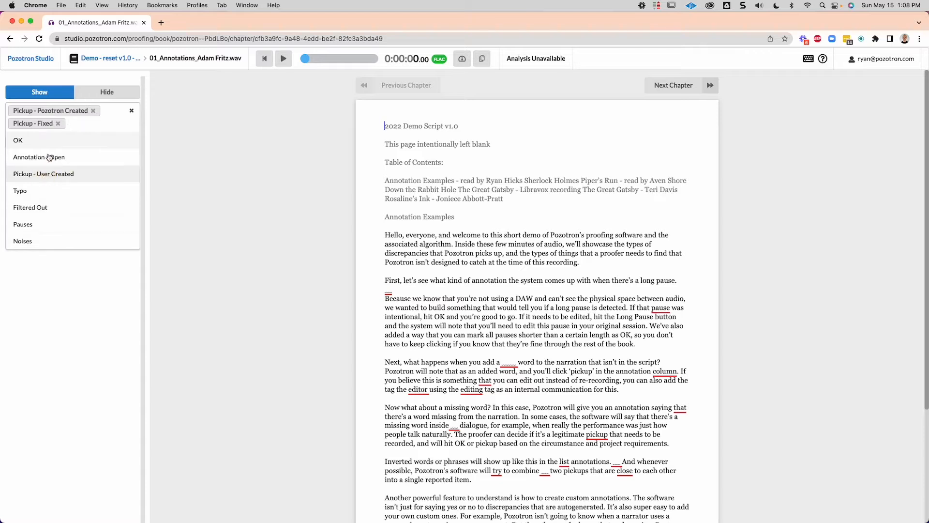
{"action": "left_click", "coordinate": [58, 123]}
{"action": "left_click", "coordinate": [92, 111]}
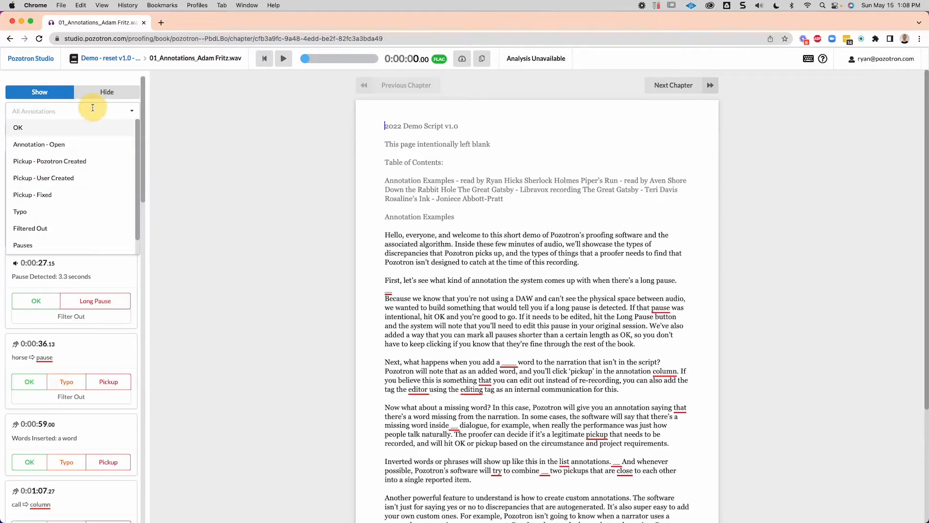
Switch the annotation filter to Hide, exclude Pauses, Typo and Filtered Out annotations, and clear the selected types.
{"action": "left_click", "coordinate": [111, 96]}
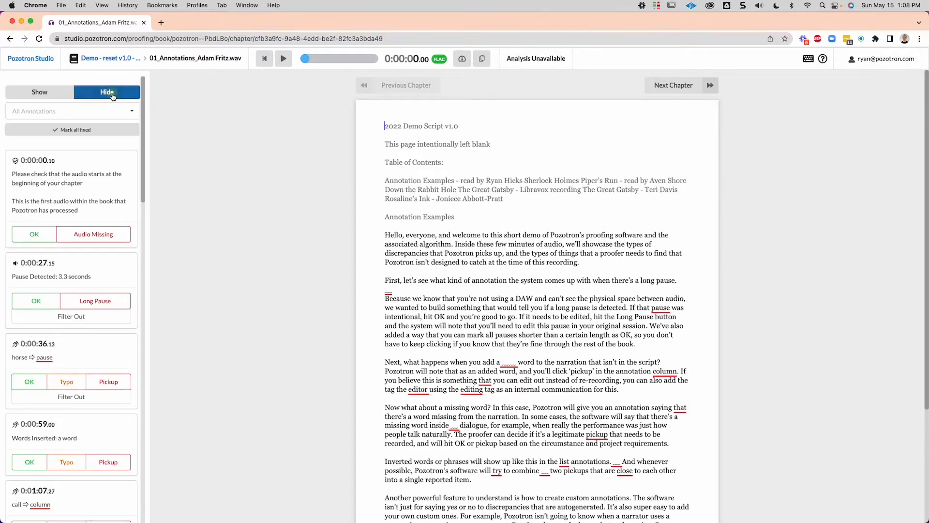
{"action": "left_click", "coordinate": [105, 110]}
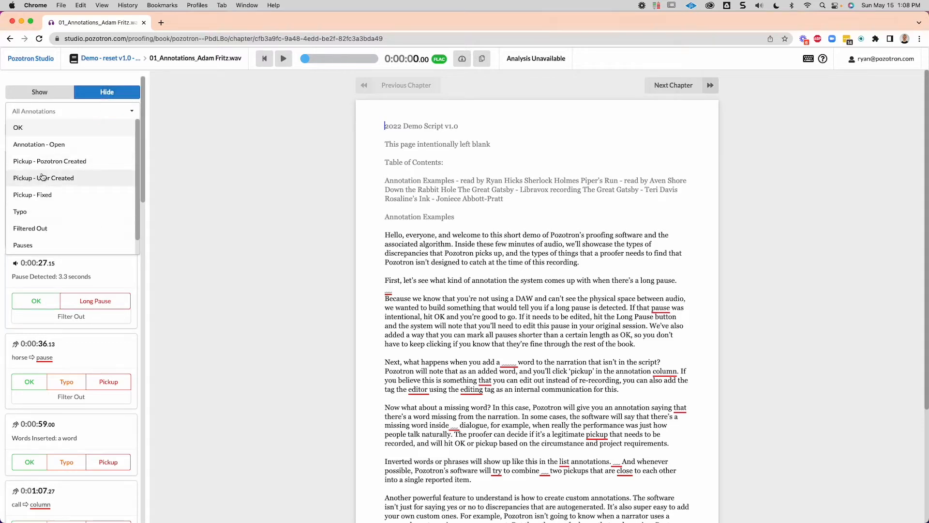
{"action": "left_click", "coordinate": [53, 245]}
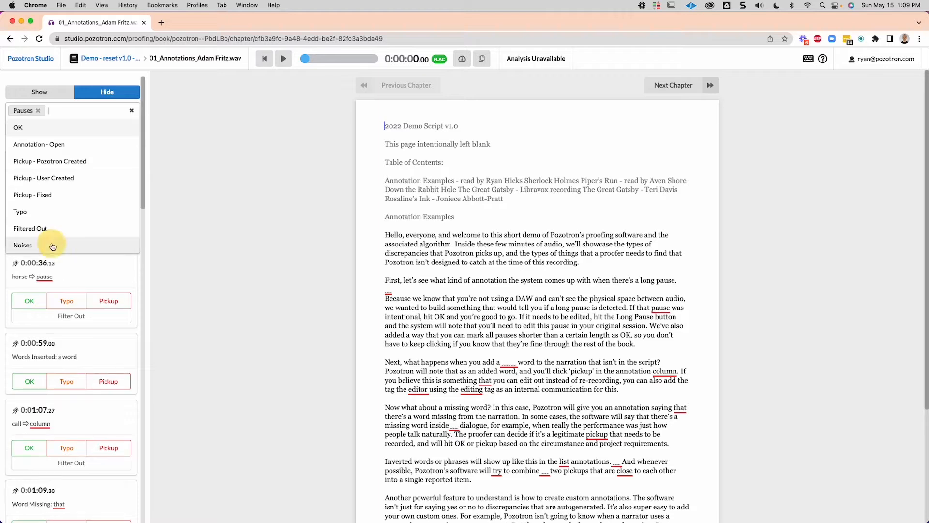
{"action": "left_click", "coordinate": [52, 216]}
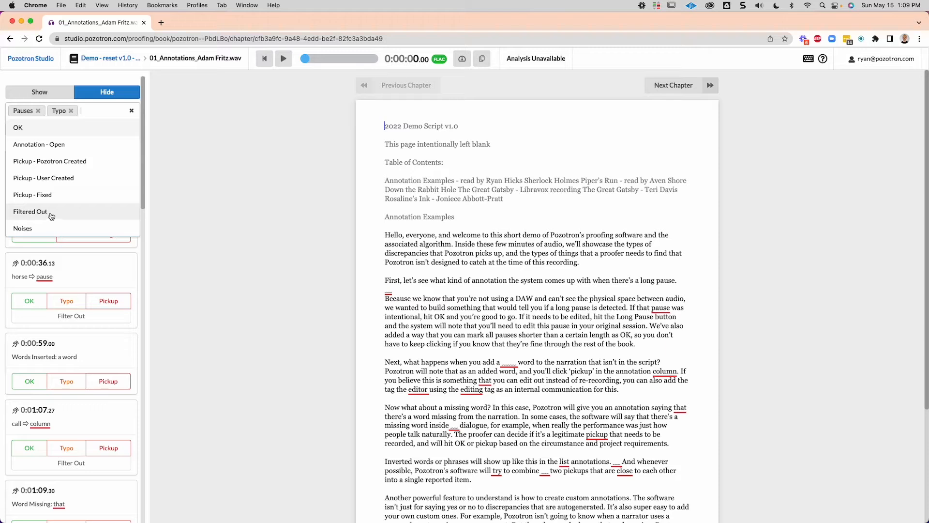
{"action": "left_click", "coordinate": [51, 216]}
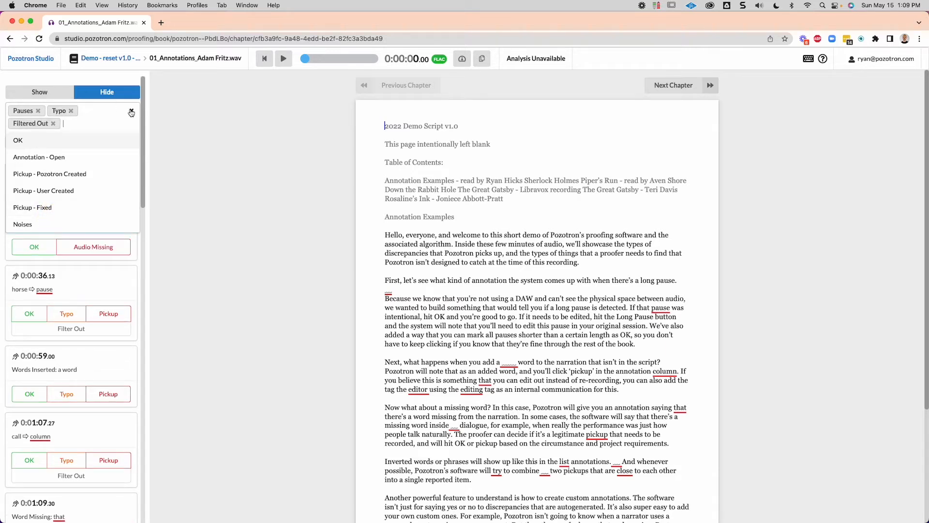
{"action": "left_click", "coordinate": [131, 110]}
{"action": "left_click", "coordinate": [208, 121]}
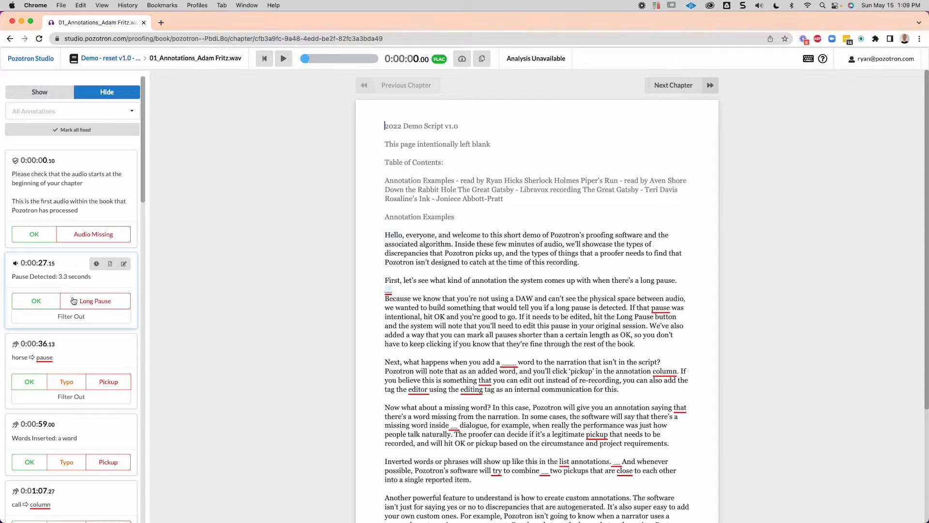
Select the chapter-start check annotation and listen to the opening words to check where the audio begins.
{"action": "scroll", "coordinate": [65, 251], "scroll_direction": "down", "scroll_amount": 1}
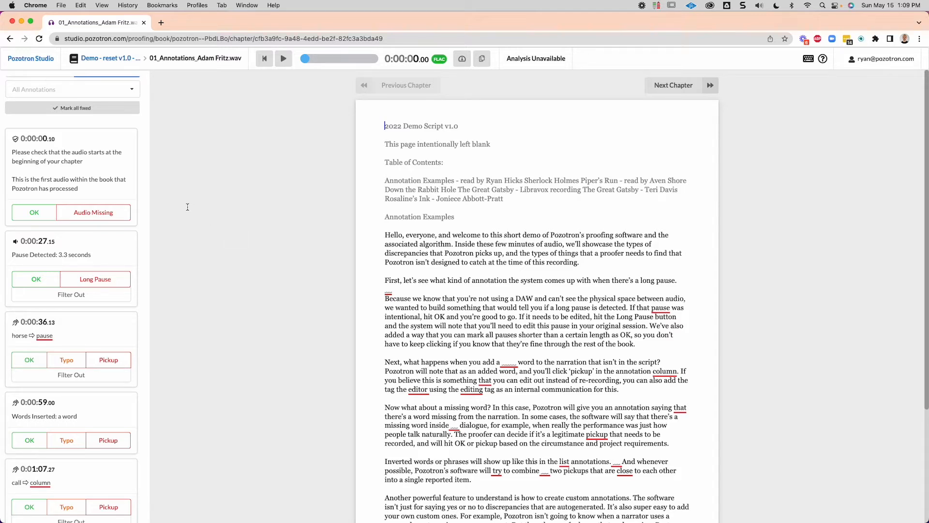
{"action": "left_click", "coordinate": [64, 174]}
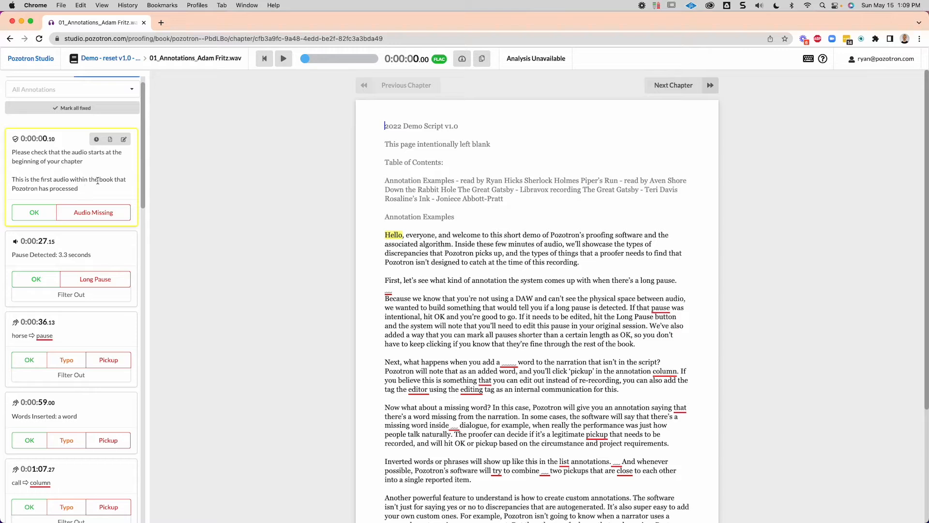
{"action": "left_click", "coordinate": [382, 217]}
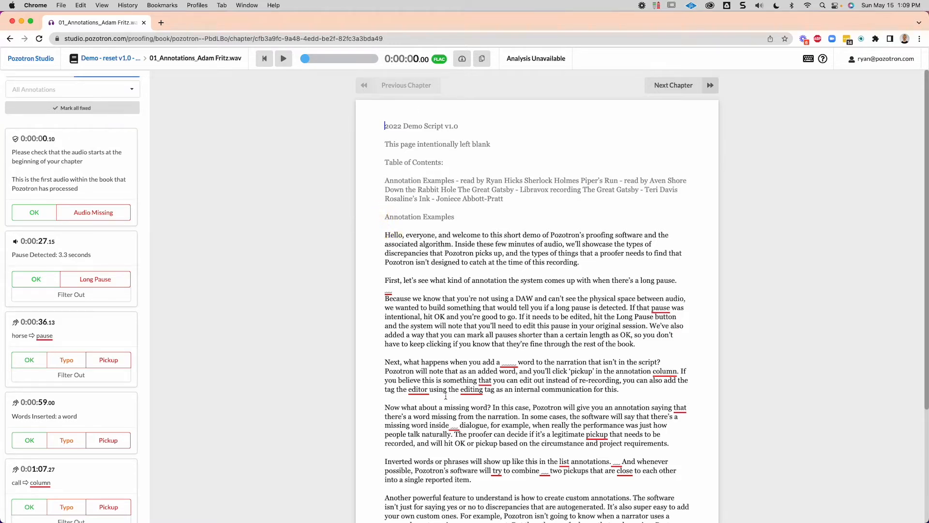
{"action": "key", "text": "space"}
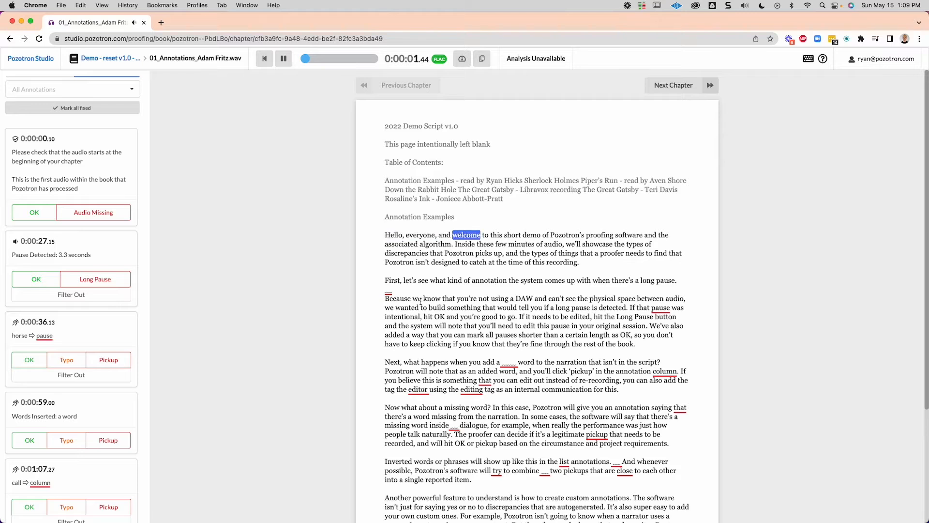
{"action": "key", "text": "space"}
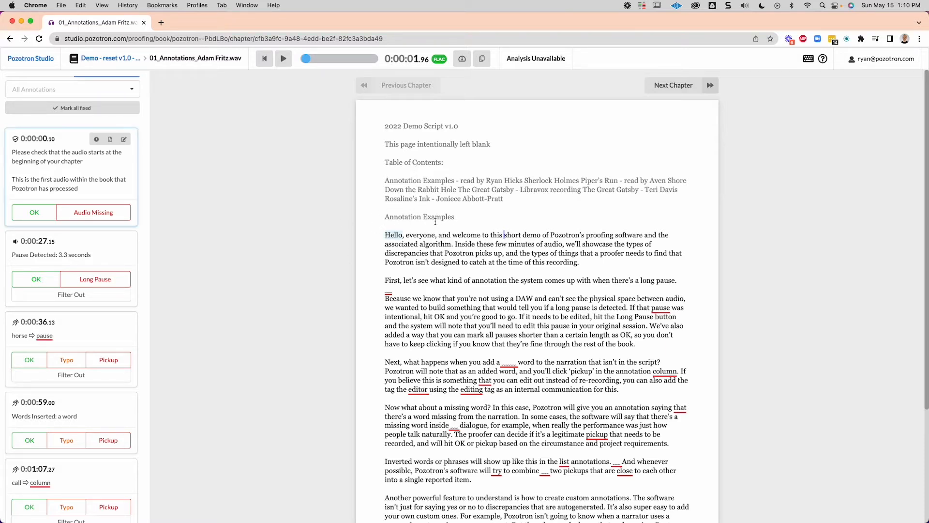
Consult the script PDF page for the chapter-start annotation, return to the chapter, and mark the annotation as Audio Missing.
{"action": "mouse_move", "coordinate": [76, 161]}
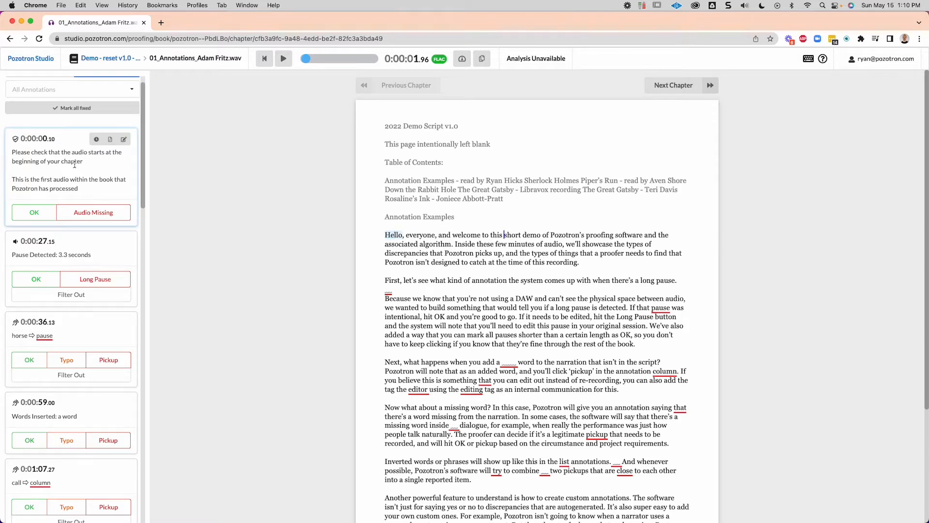
{"action": "left_click", "coordinate": [111, 140]}
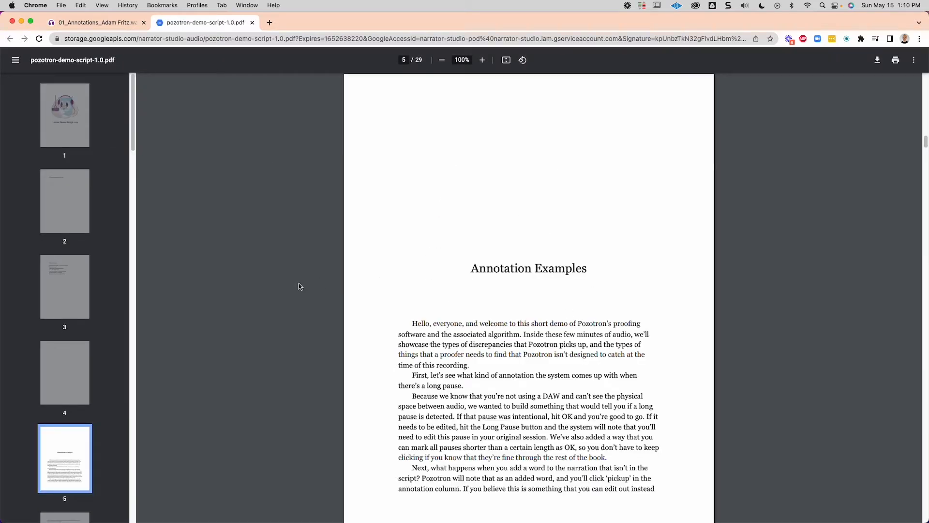
{"action": "left_click", "coordinate": [119, 23]}
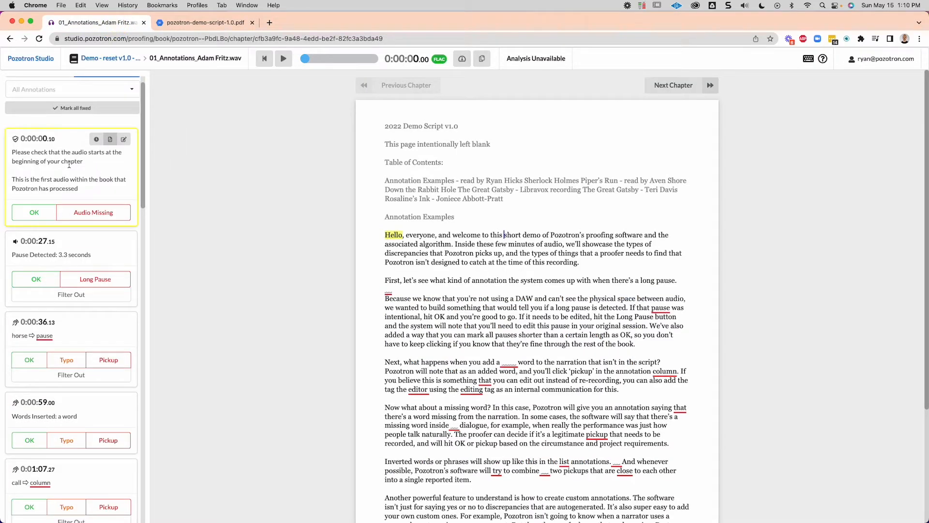
{"action": "left_click", "coordinate": [103, 218]}
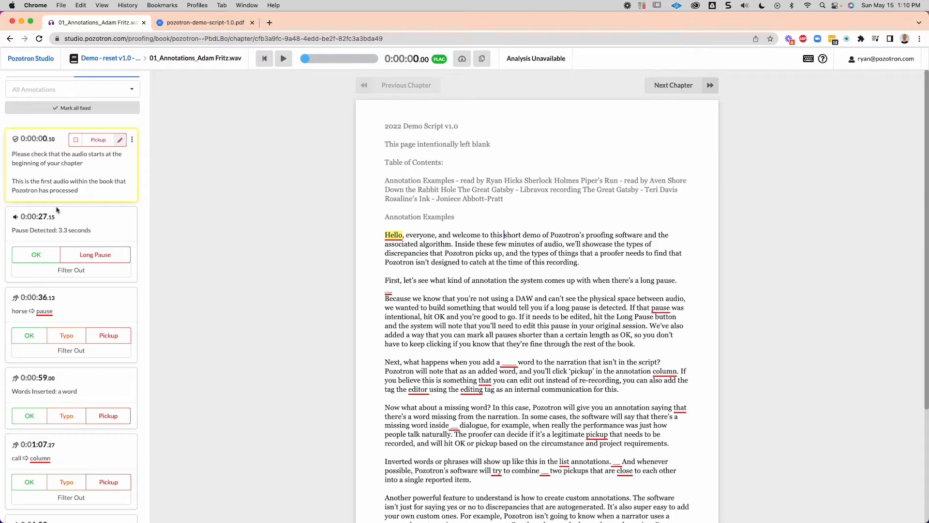
Check the end-of-chapter annotation by listening to the closing words and opening its script PDF page, and return to the chapter.
{"action": "scroll", "coordinate": [58, 218], "scroll_direction": "down", "scroll_amount": 15}
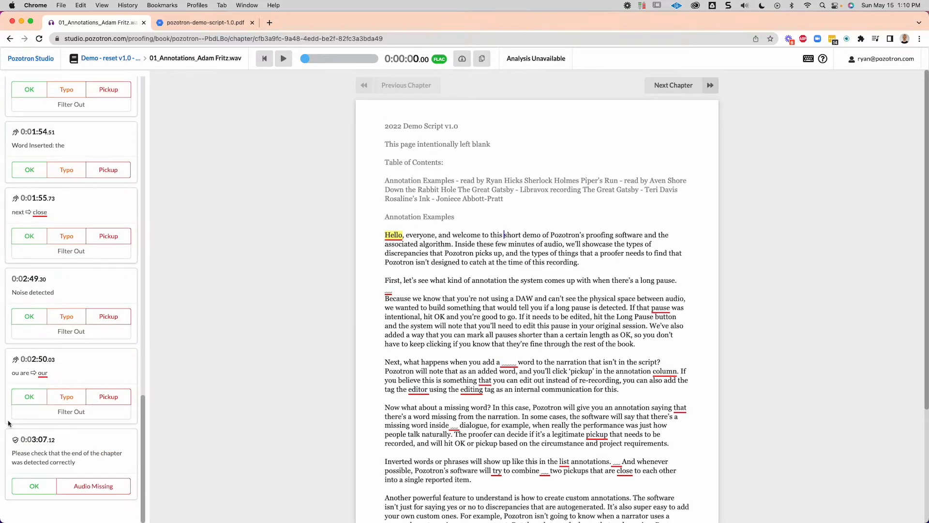
{"action": "left_click", "coordinate": [82, 457]}
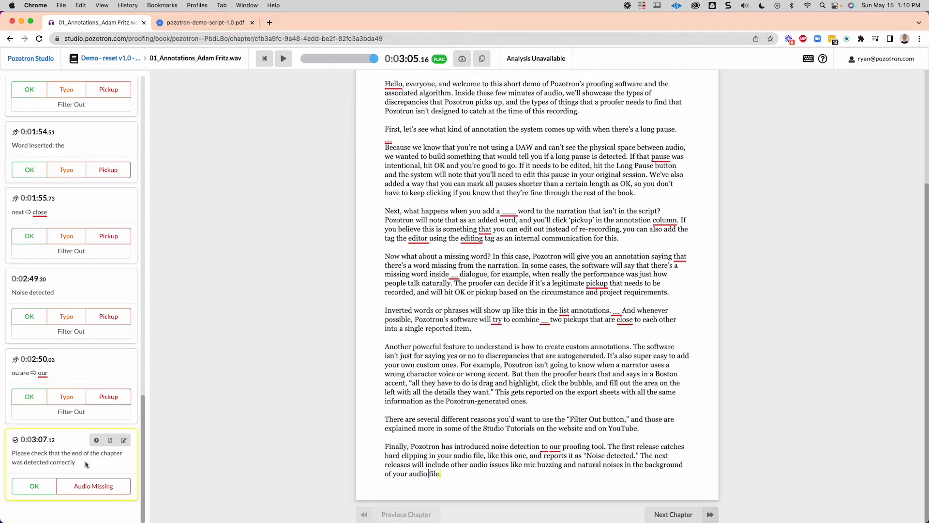
{"action": "left_click", "coordinate": [387, 471]}
{"action": "key", "text": "space"}
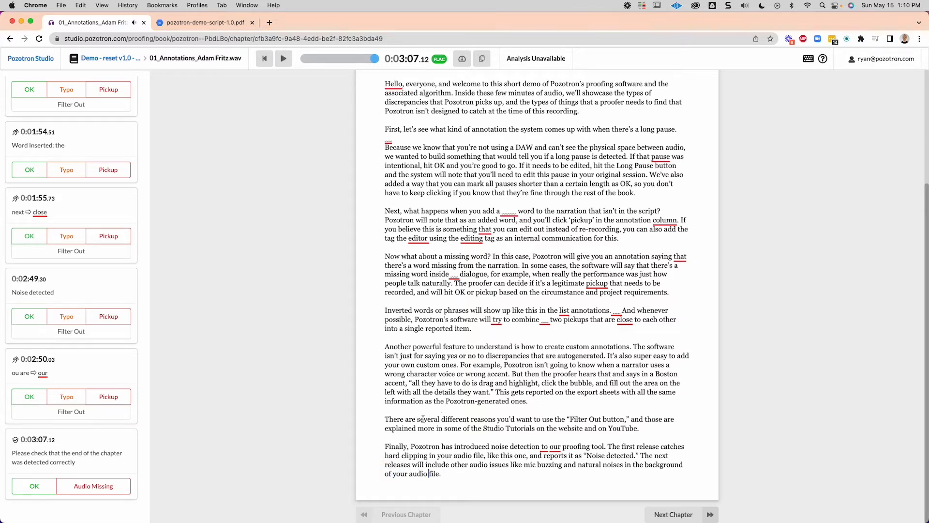
{"action": "left_click", "coordinate": [110, 440]}
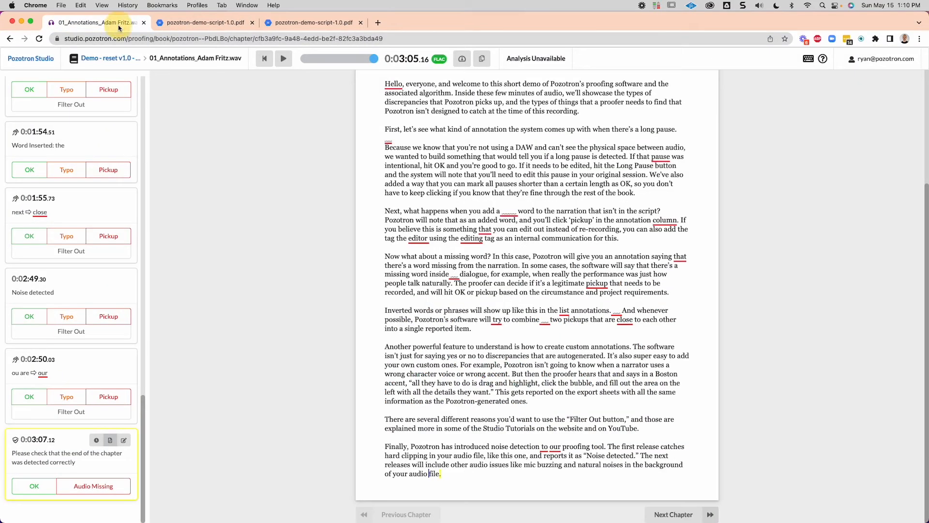
{"action": "left_click", "coordinate": [118, 24]}
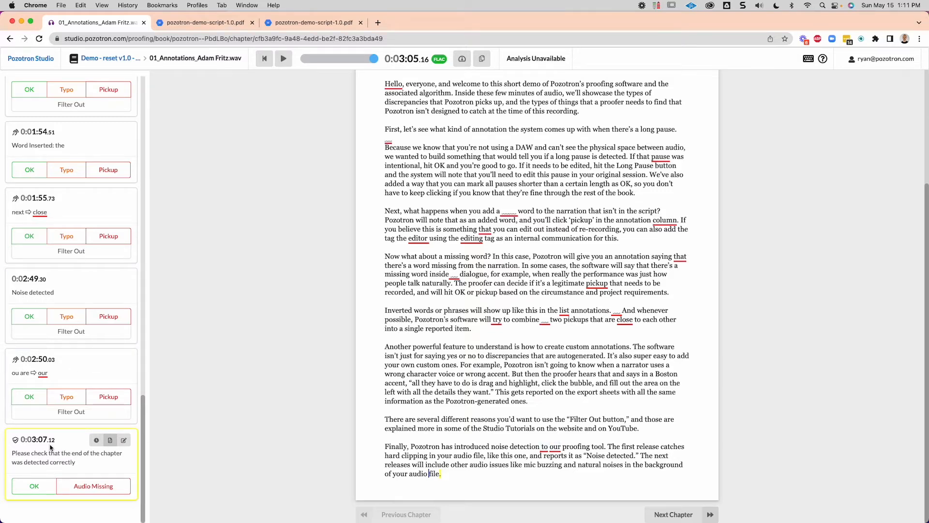
Select the detected pause annotation near the beginning of the list and listen to the audio around that pause.
{"action": "scroll", "coordinate": [49, 411], "scroll_direction": "up", "scroll_amount": 10}
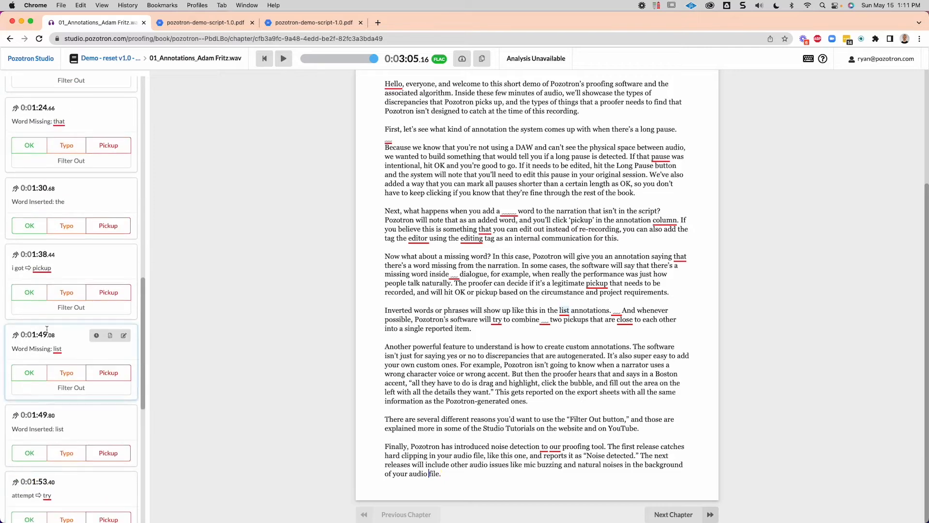
{"action": "scroll", "coordinate": [47, 329], "scroll_direction": "up", "scroll_amount": 8}
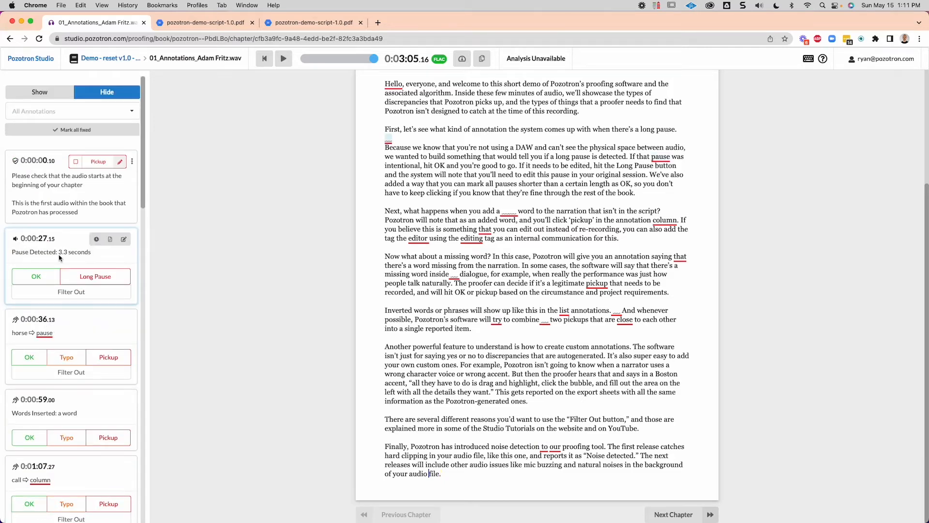
{"action": "scroll", "coordinate": [42, 235], "scroll_direction": "down", "scroll_amount": 1}
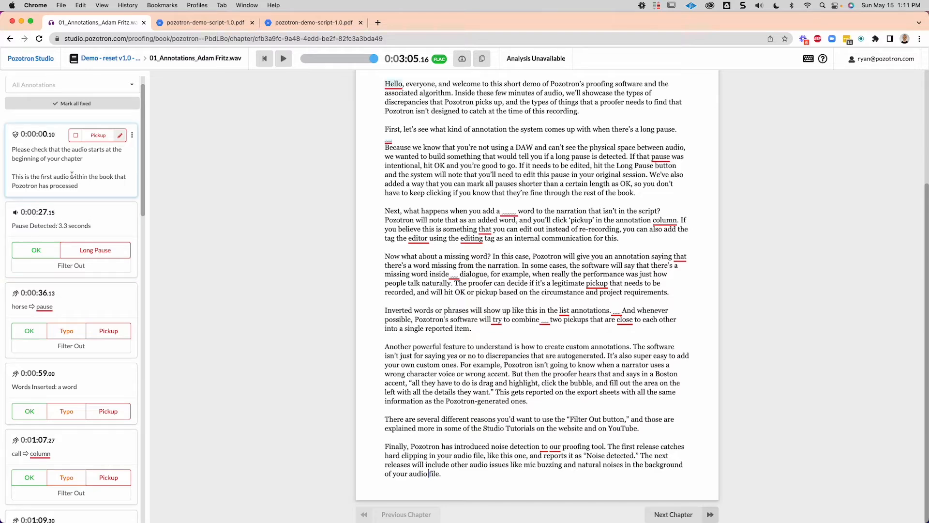
{"action": "scroll", "coordinate": [69, 211], "scroll_direction": "up", "scroll_amount": 1}
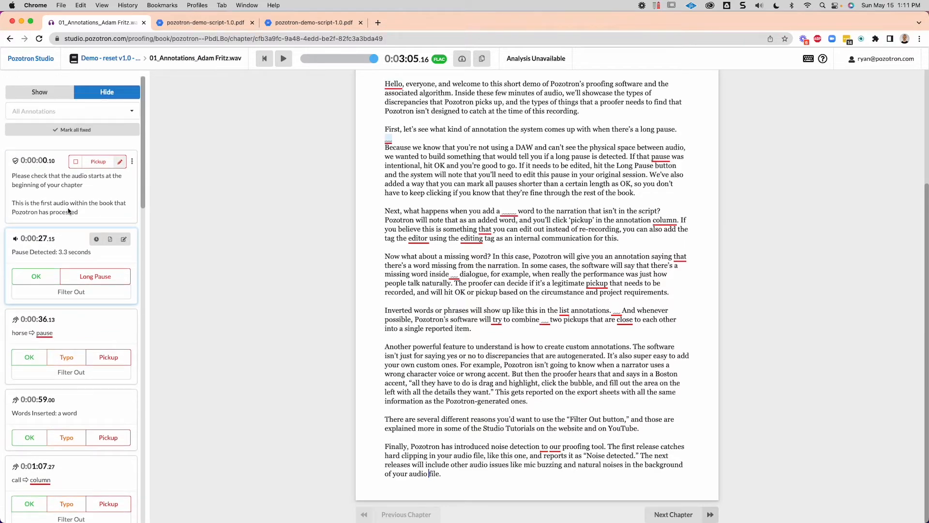
{"action": "left_click", "coordinate": [61, 246]}
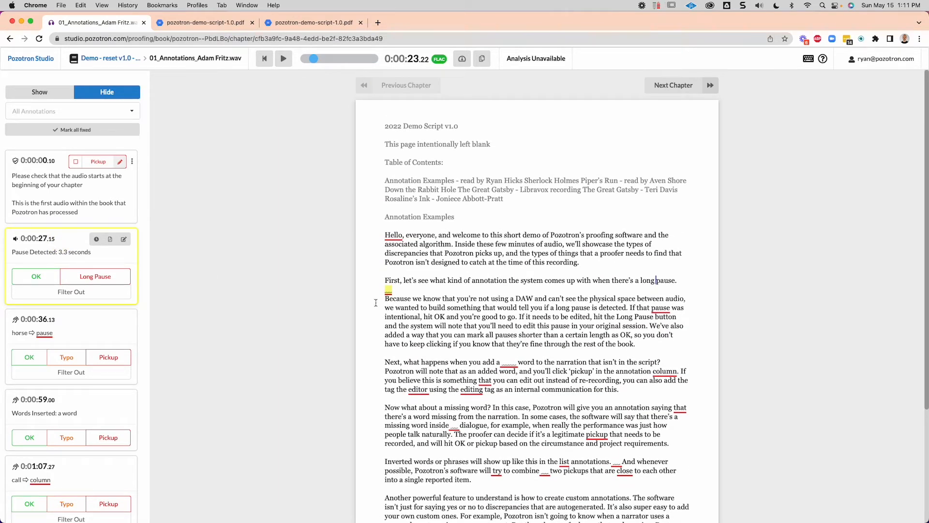
{"action": "left_click", "coordinate": [577, 280]}
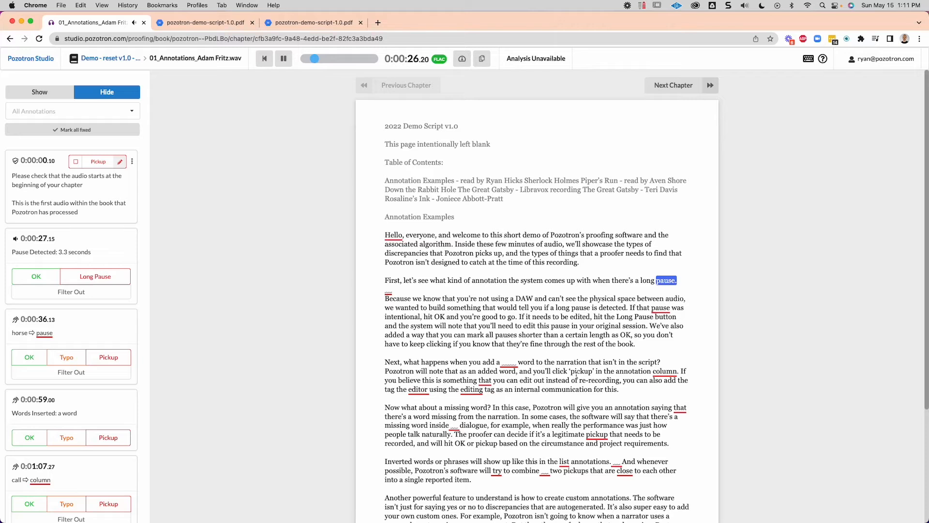
{"action": "key", "text": "space"}
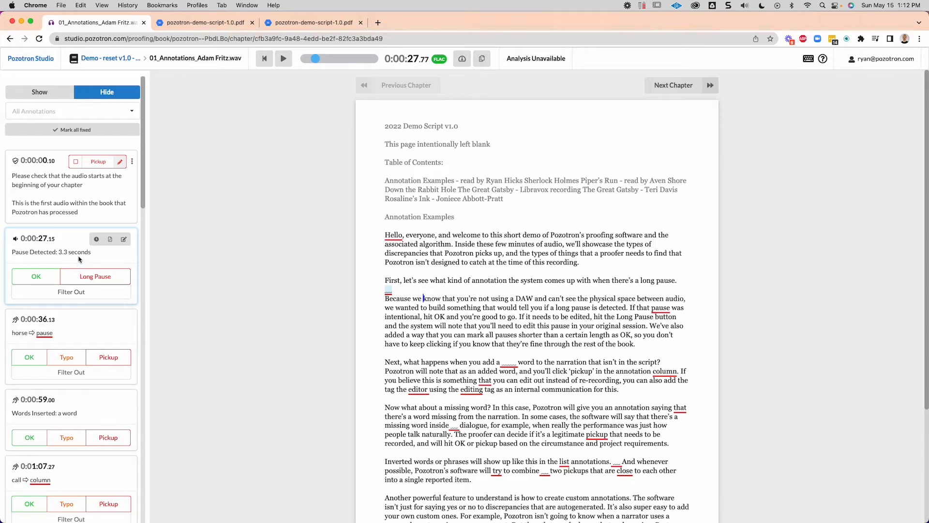
Mark the detected pause annotation as Long Pause, revert that marking, and mark it as Long Pause again.
{"action": "left_click", "coordinate": [104, 278]}
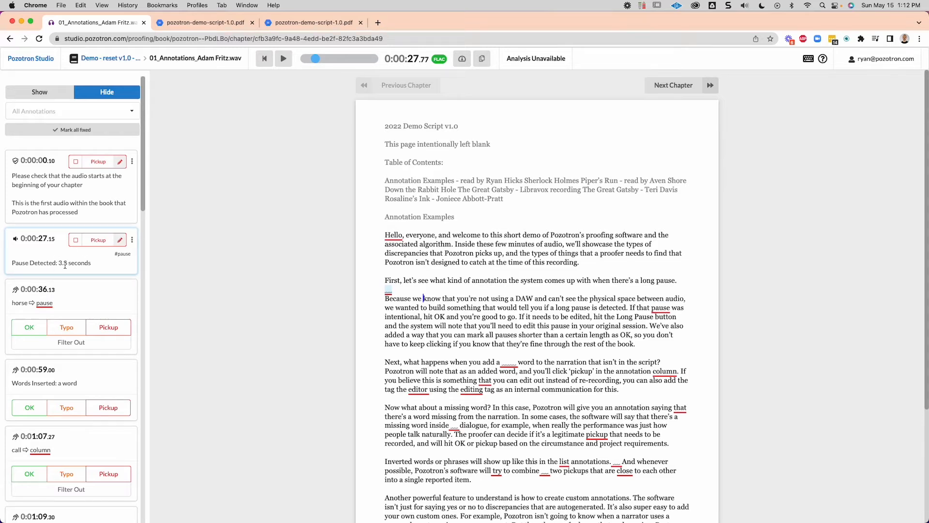
{"action": "left_click", "coordinate": [96, 243]}
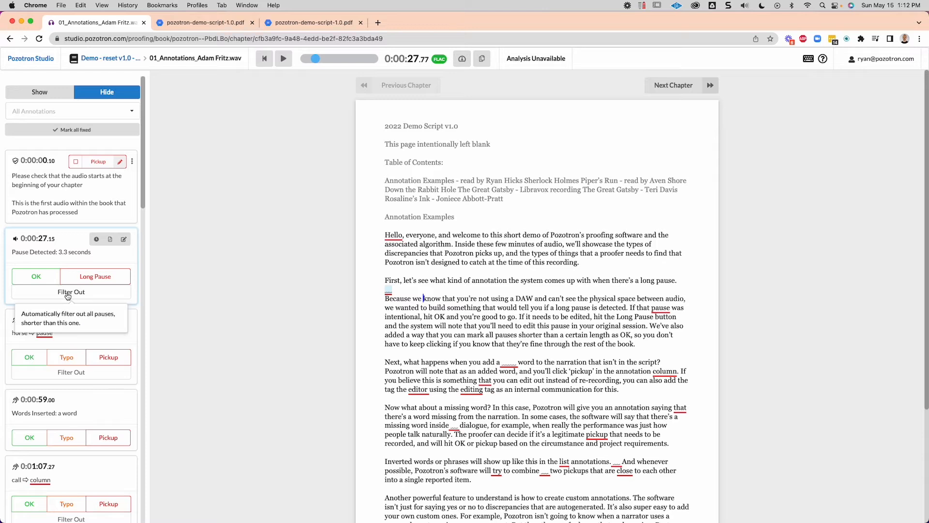
{"action": "left_click", "coordinate": [93, 280]}
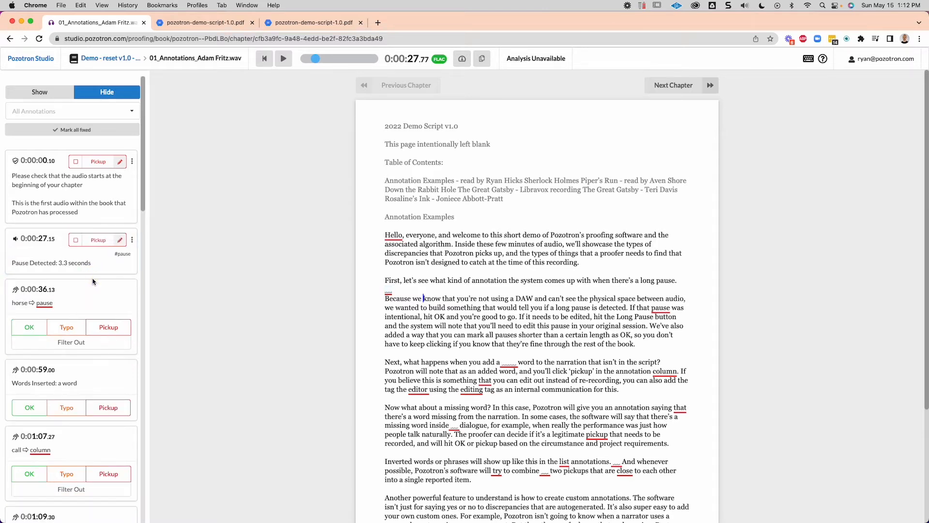
Select the annotation reading "horse" for "pause", listen to the audio around that word, and mark the annotation as OK.
{"action": "left_click", "coordinate": [69, 296]}
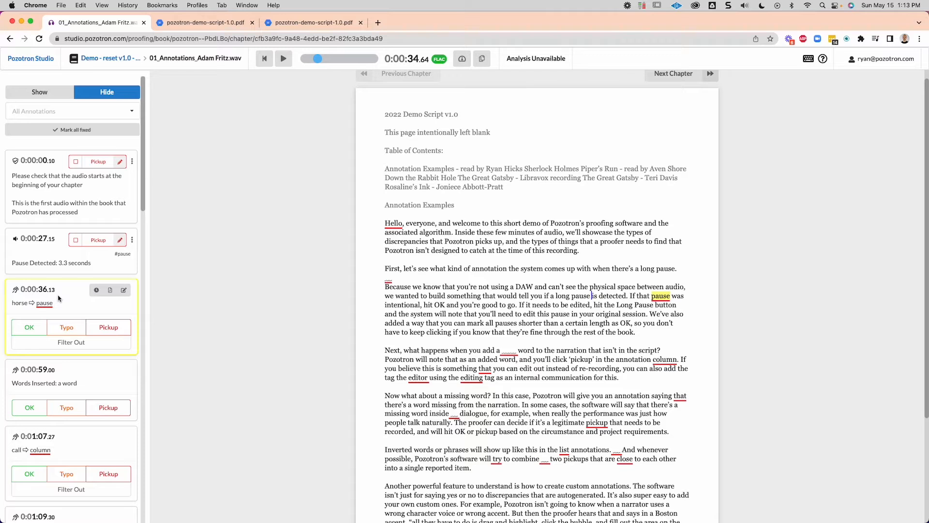
{"action": "left_click", "coordinate": [67, 291]}
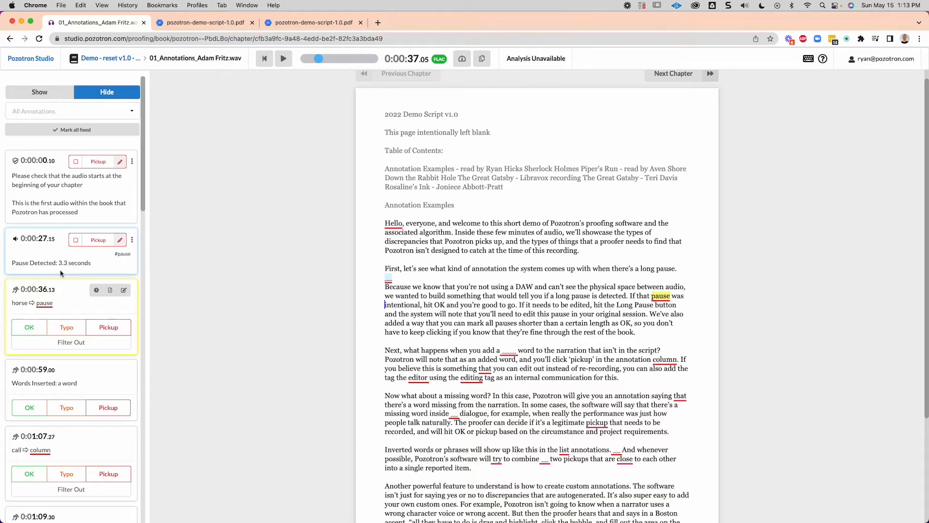
{"action": "left_click", "coordinate": [31, 327]}
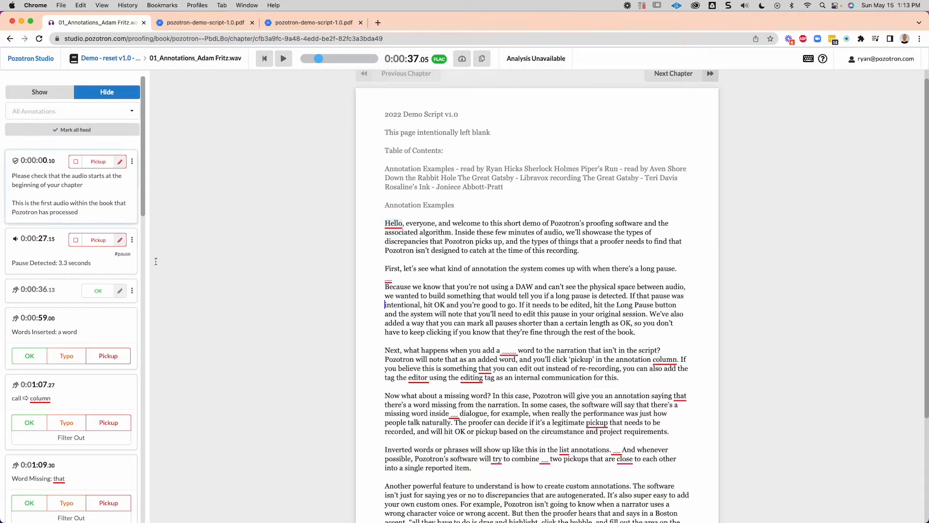
Revert the OK marking on the "horse" for "pause" annotation, try Filter Out on it, revert that, and mark it as OK again.
{"action": "mouse_move", "coordinate": [65, 321]}
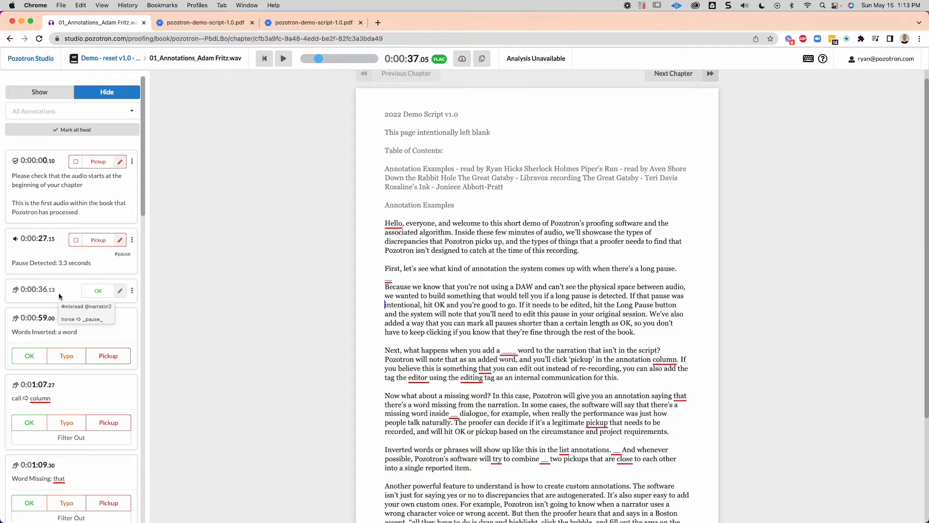
{"action": "left_click", "coordinate": [59, 295]}
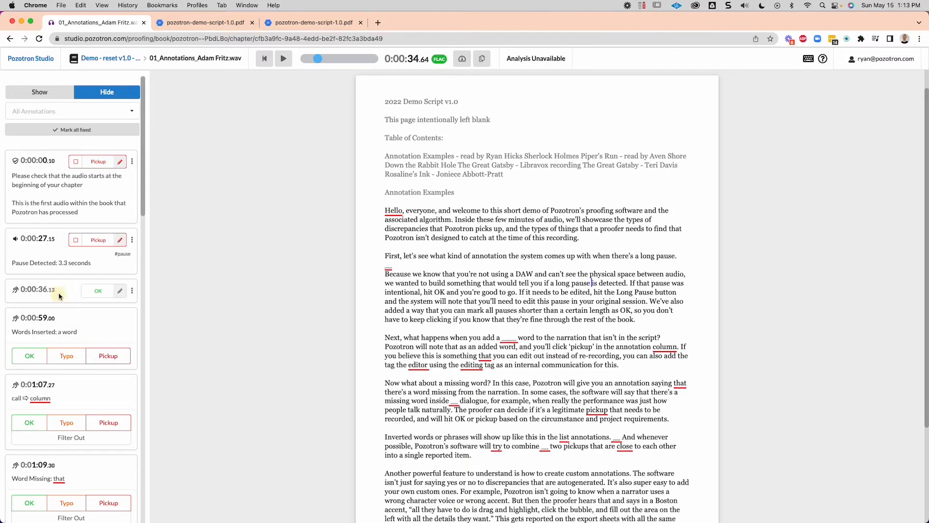
{"action": "left_click", "coordinate": [92, 292]}
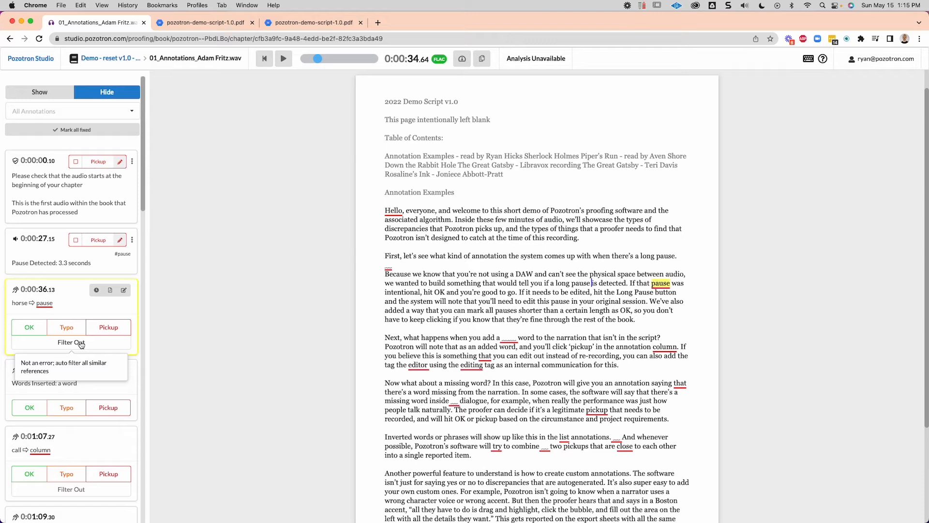
{"action": "left_click", "coordinate": [80, 344]}
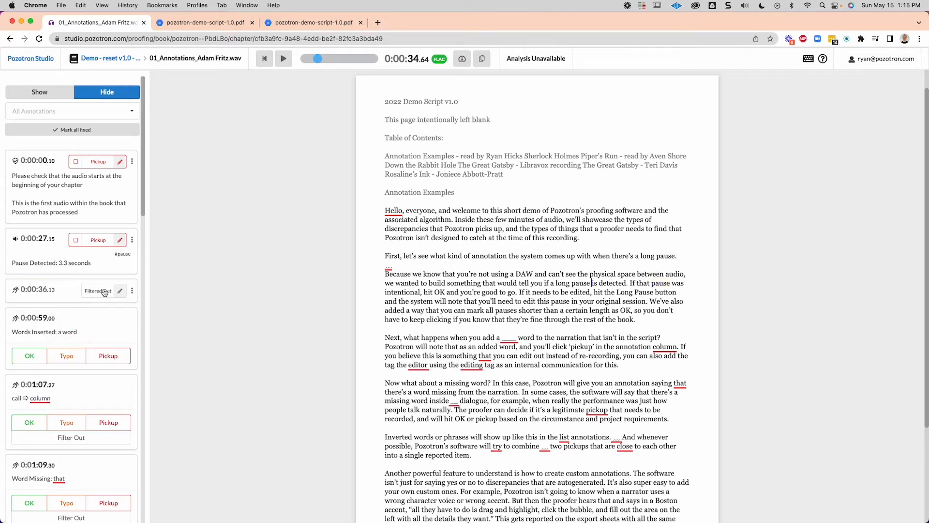
{"action": "mouse_move", "coordinate": [104, 292]}
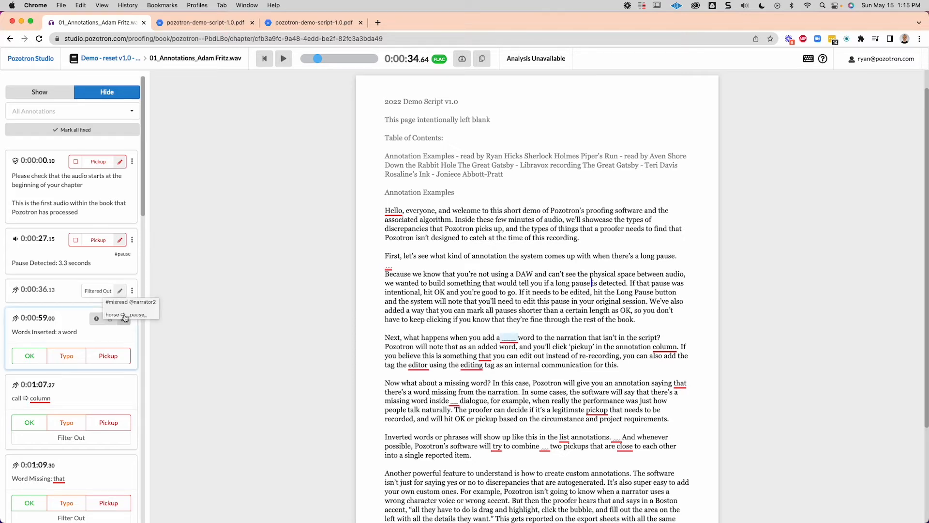
{"action": "left_click", "coordinate": [100, 290]}
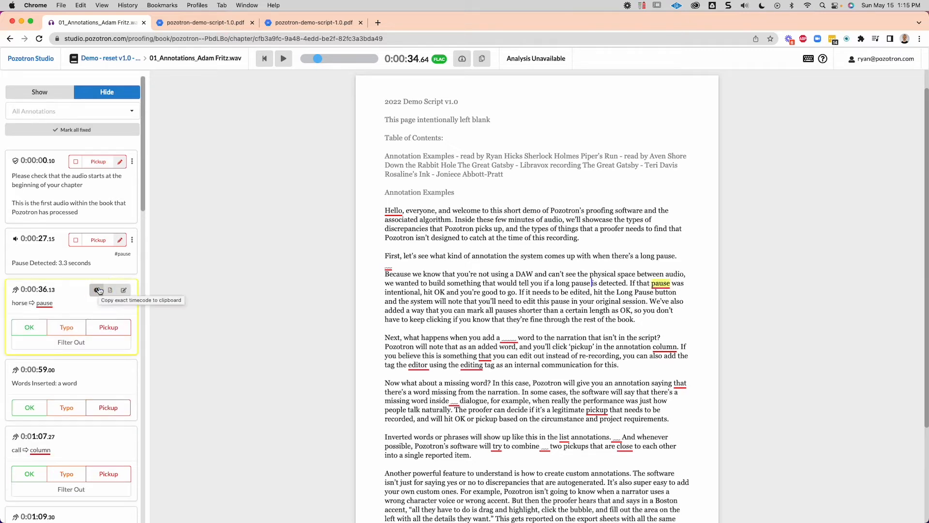
{"action": "left_click", "coordinate": [29, 327]}
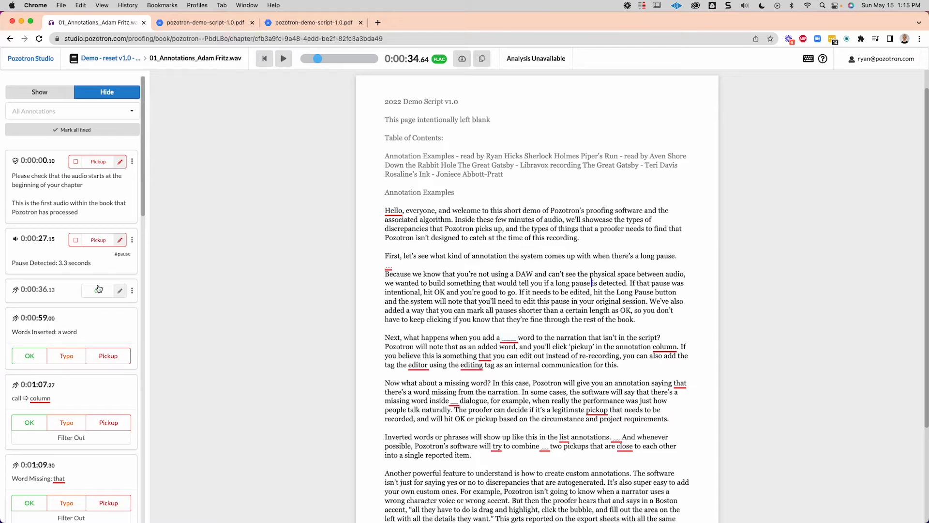
Listen to the audio from the "column" annotation through the missing word "that" at 0:01:09.30, and mark the missing-word annotation as Typo.
{"action": "scroll", "coordinate": [97, 292], "scroll_direction": "down", "scroll_amount": 2}
{"action": "left_click", "coordinate": [72, 334]}
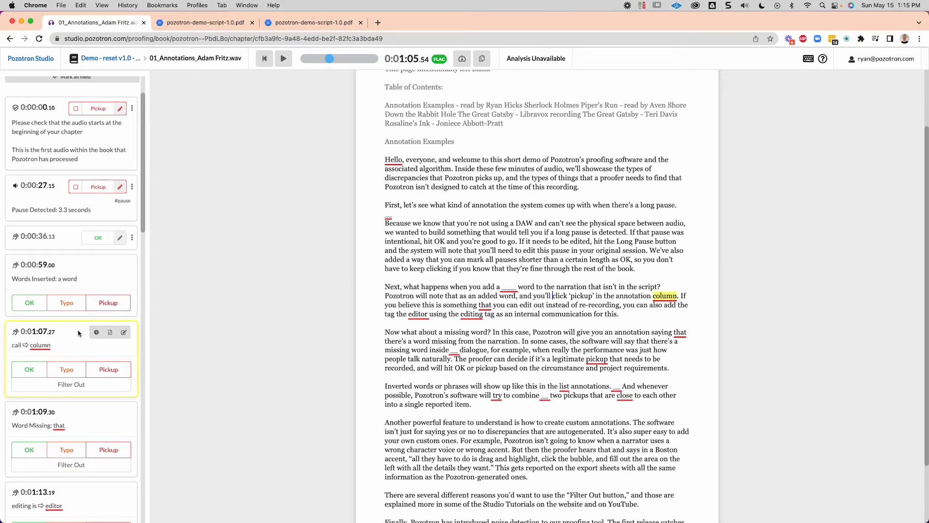
{"action": "key", "text": "space"}
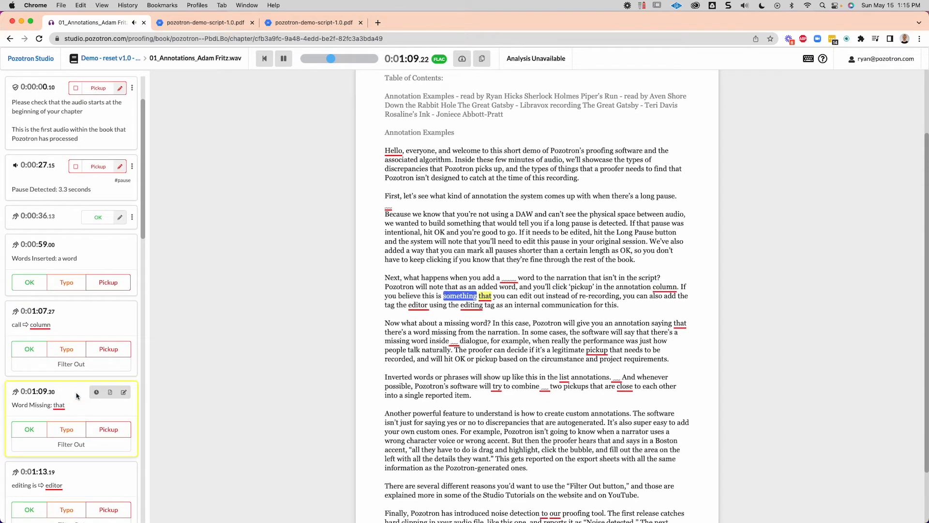
{"action": "key", "text": "space"}
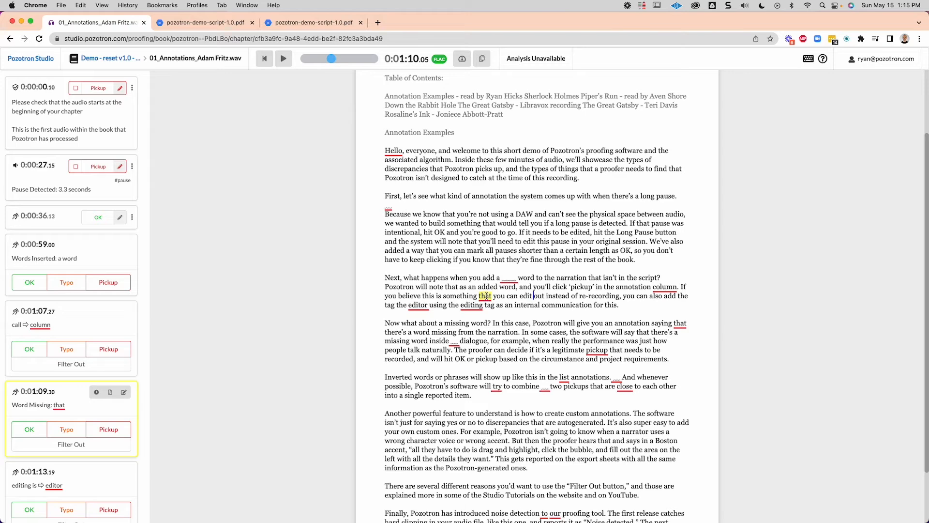
{"action": "mouse_move", "coordinate": [62, 325]}
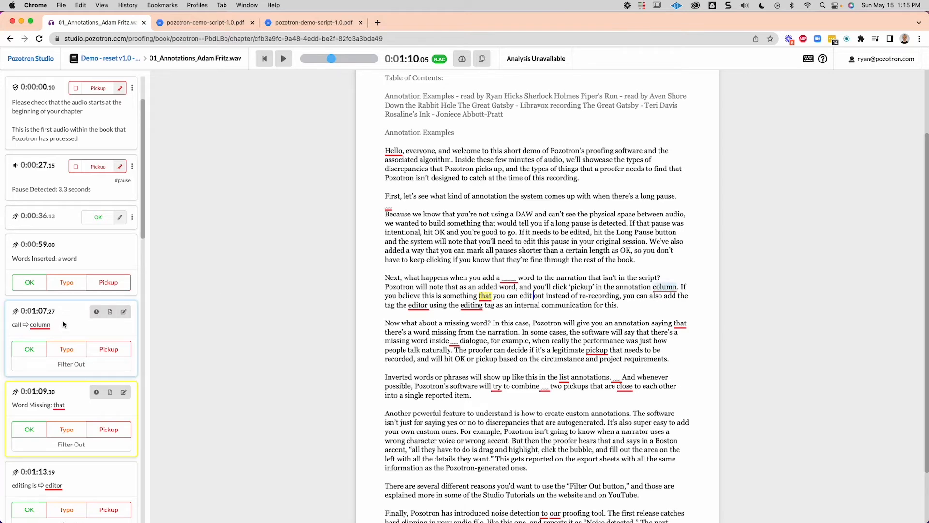
{"action": "left_click", "coordinate": [68, 430]}
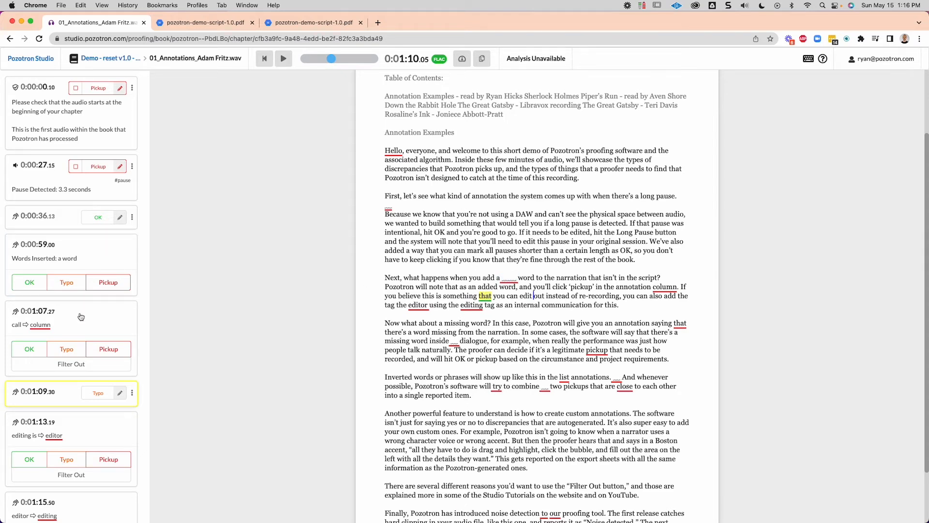
Select the annotation reading "i got" for "pickup", listen to the passage around it, and mark the annotation as OK.
{"action": "scroll", "coordinate": [82, 318], "scroll_direction": "down", "scroll_amount": 3}
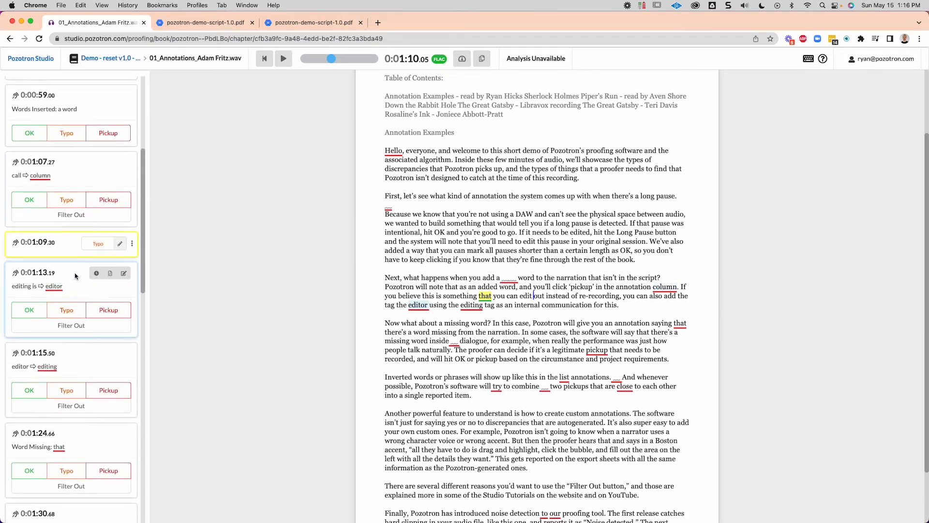
{"action": "scroll", "coordinate": [76, 279], "scroll_direction": "down", "scroll_amount": 3}
{"action": "scroll", "coordinate": [75, 311], "scroll_direction": "down", "scroll_amount": 2}
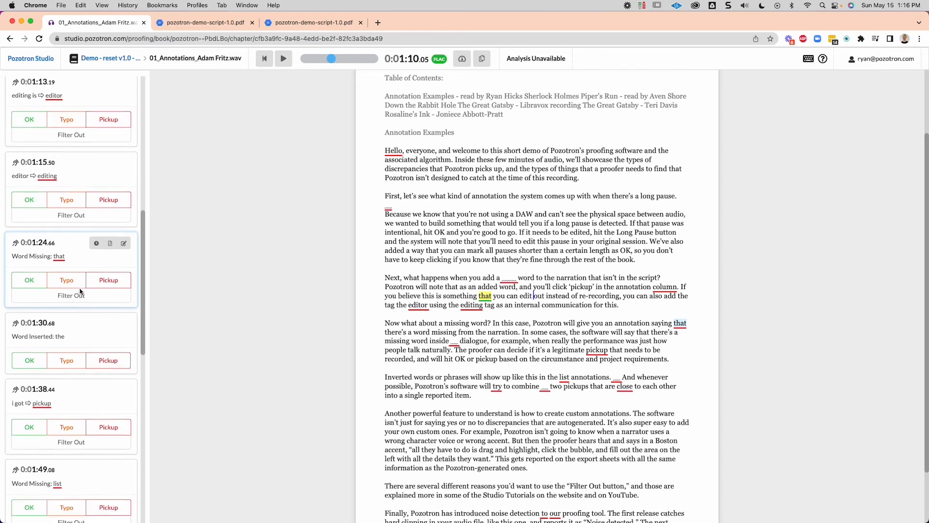
{"action": "left_click", "coordinate": [70, 332]}
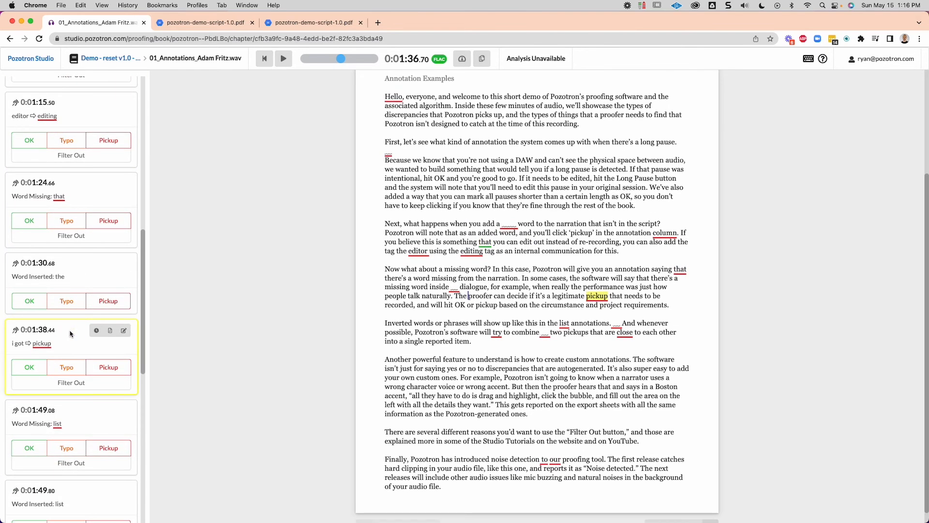
{"action": "key", "text": "space"}
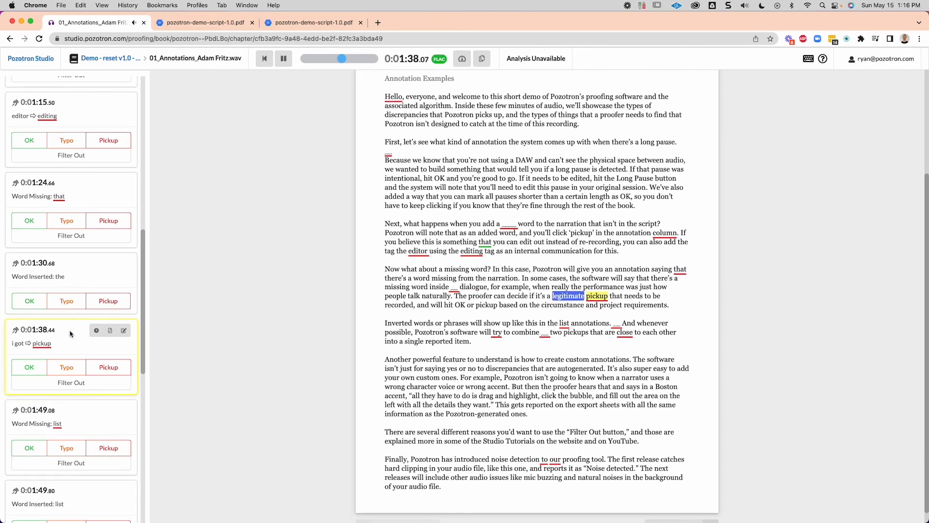
{"action": "key", "text": "space"}
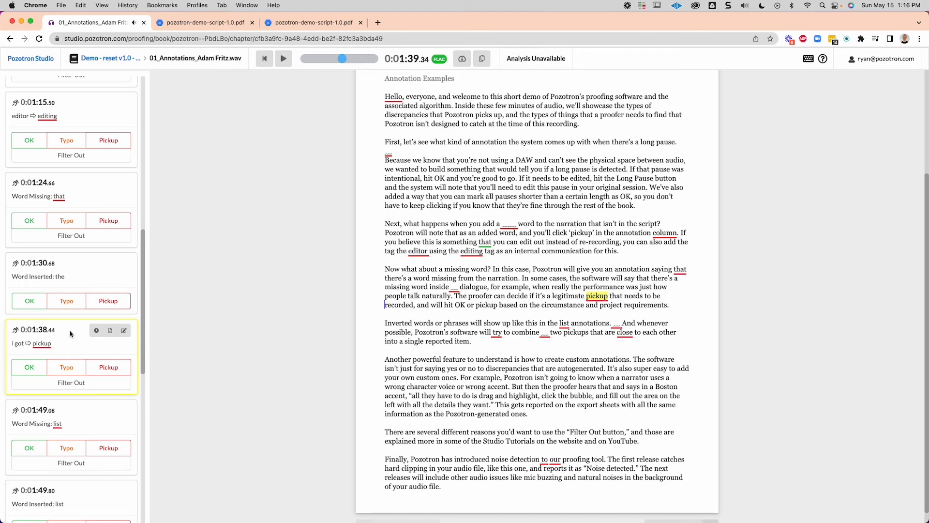
{"action": "left_click", "coordinate": [37, 368]}
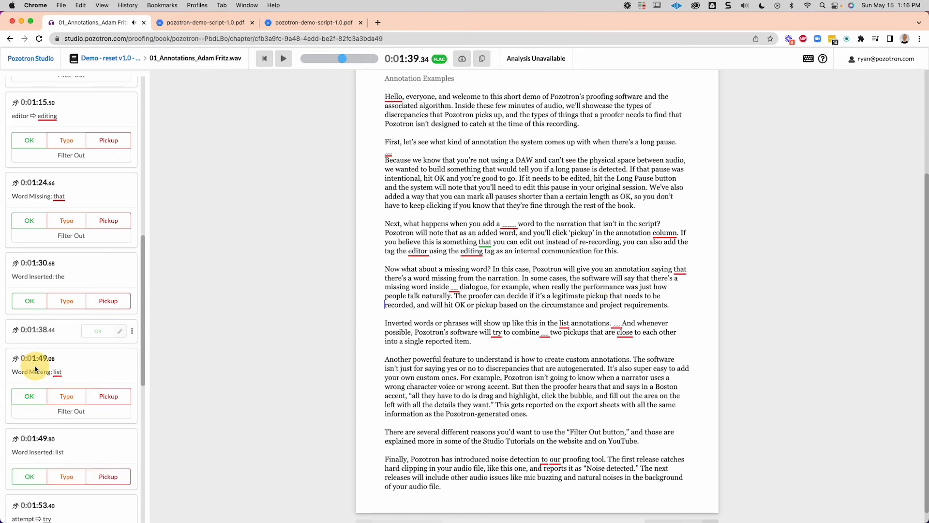
Listen to the annotation reading "attempt" for "try" and mark it as Pickup.
{"action": "scroll", "coordinate": [77, 373], "scroll_direction": "down", "scroll_amount": 3}
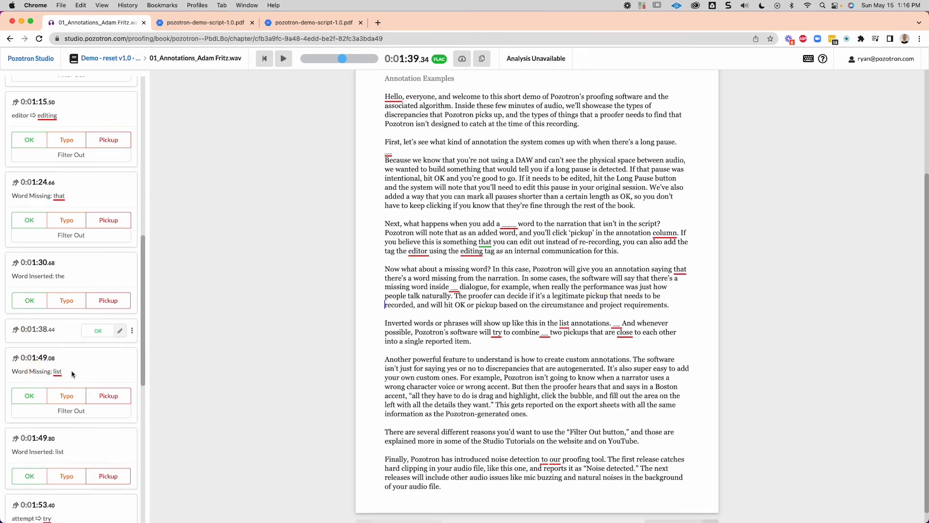
{"action": "left_click", "coordinate": [66, 351]}
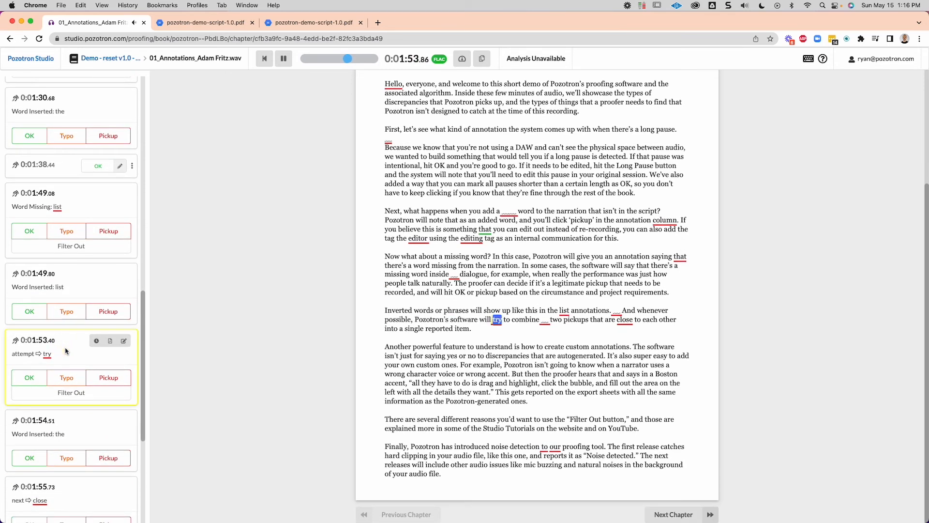
{"action": "left_click", "coordinate": [109, 380]}
{"action": "left_click", "coordinate": [75, 392]}
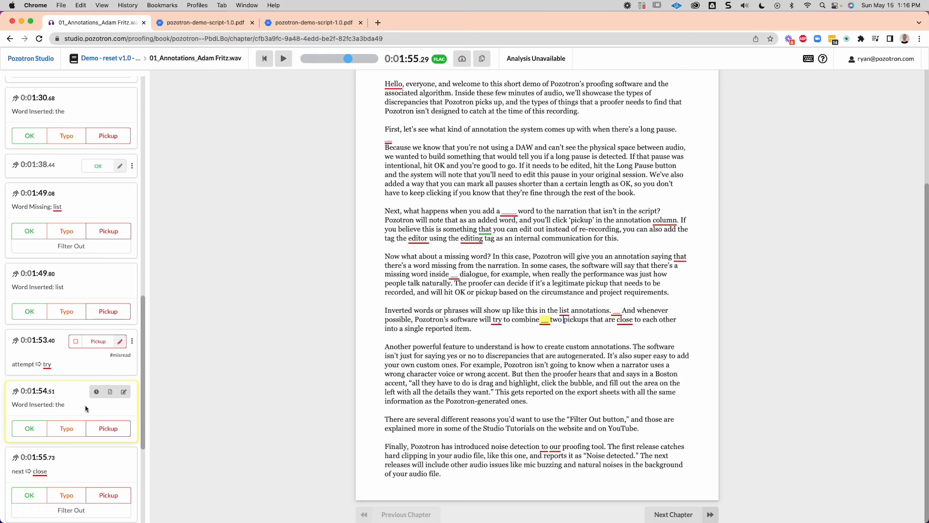
{"action": "left_click", "coordinate": [124, 396]}
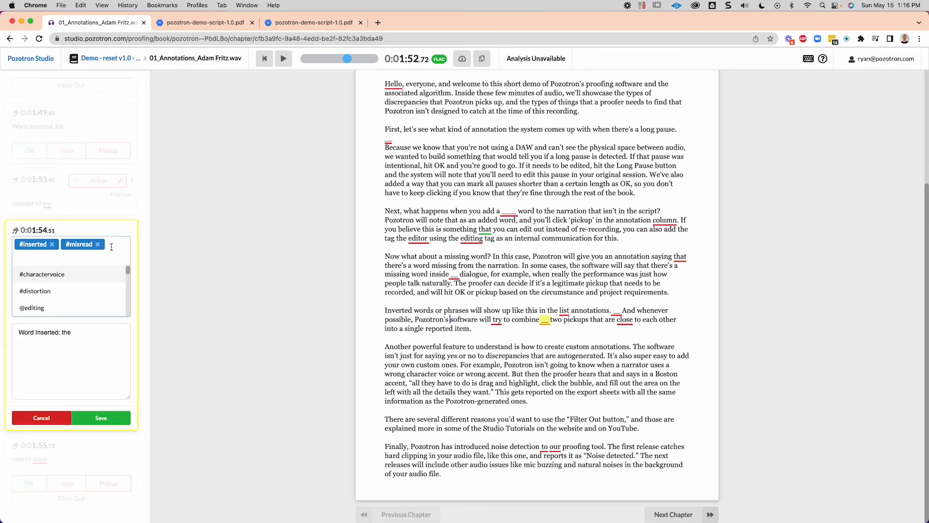
{"action": "type", "text": "ed"}
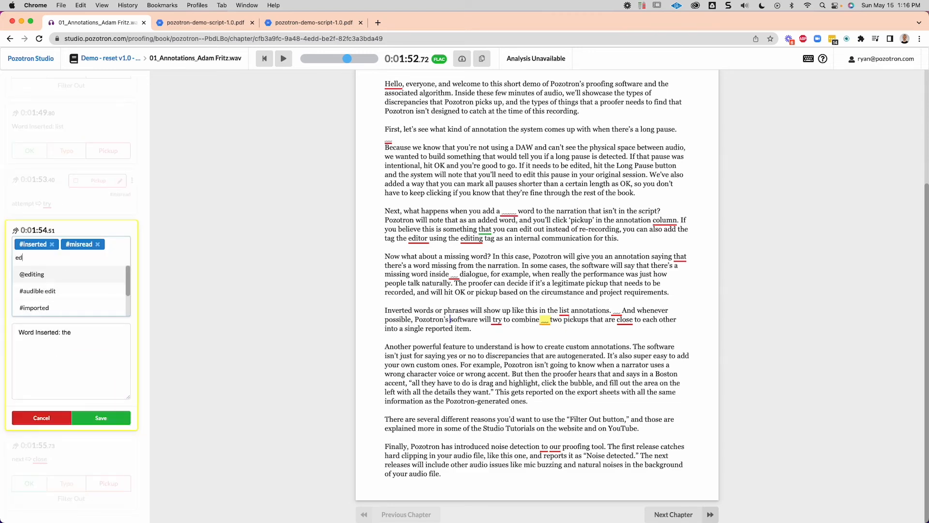
{"action": "left_click", "coordinate": [34, 274]}
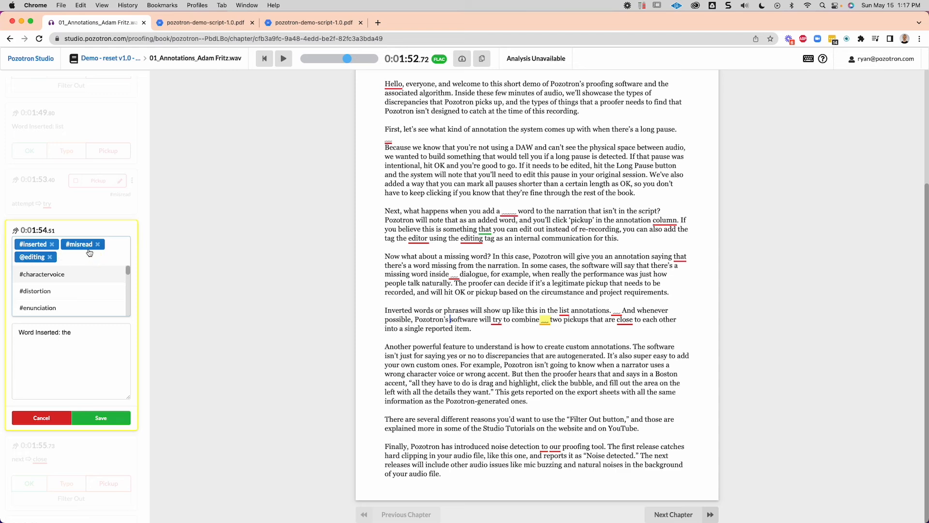
{"action": "left_click", "coordinate": [109, 422]}
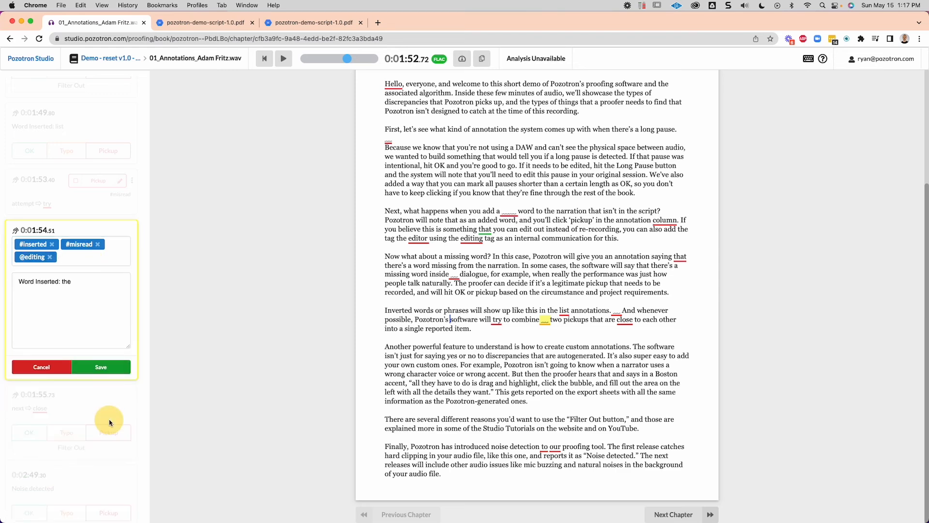
{"action": "left_click", "coordinate": [110, 368]}
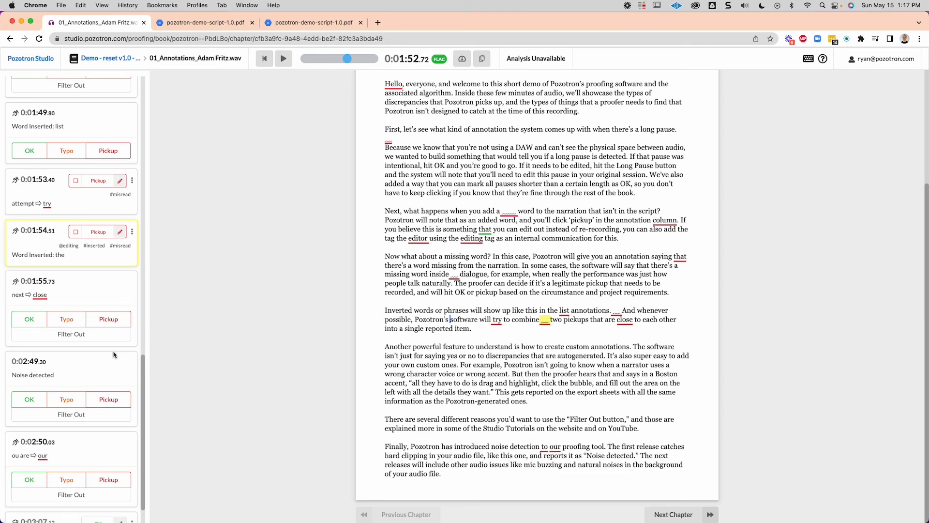
Add a custom annotation on the script phrase "and will hit OK or pickup based", tag it #noise, and save it.
{"action": "scroll", "coordinate": [115, 355], "scroll_direction": "down", "scroll_amount": 2}
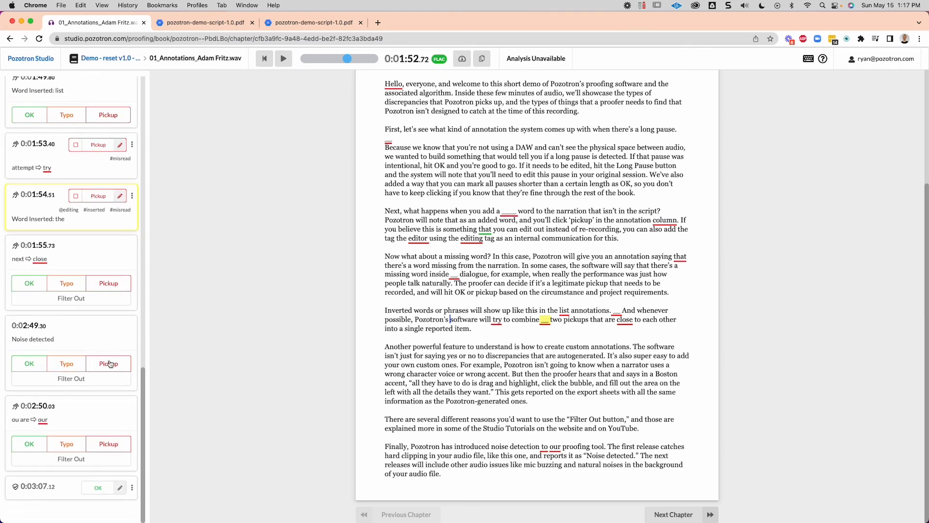
{"action": "scroll", "coordinate": [110, 364], "scroll_direction": "up", "scroll_amount": 15}
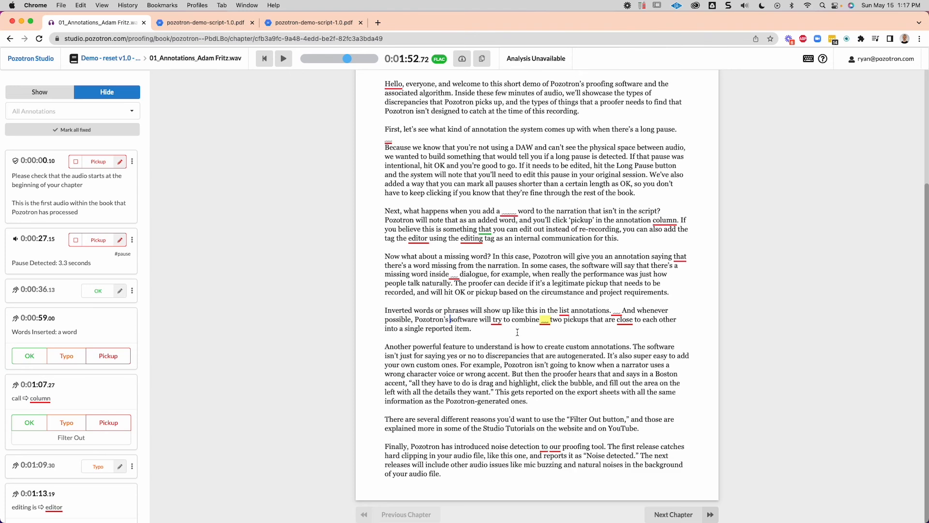
{"action": "left_click_drag", "start_coordinate": [418, 293], "coordinate": [516, 293]}
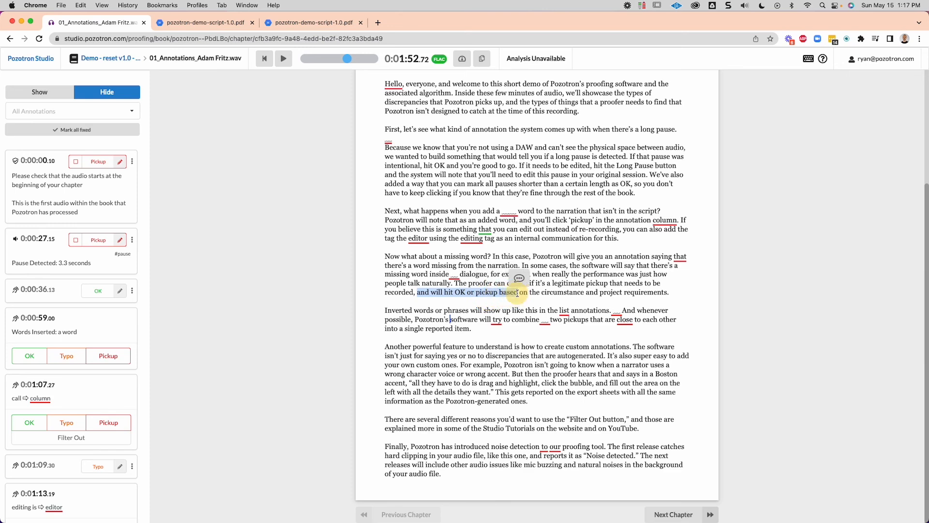
{"action": "left_click", "coordinate": [519, 278]}
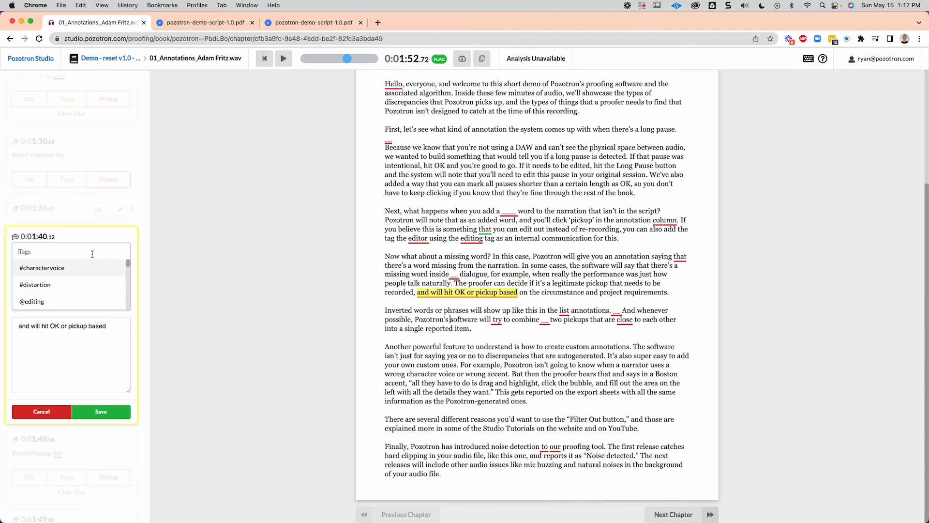
{"action": "type", "text": "no"}
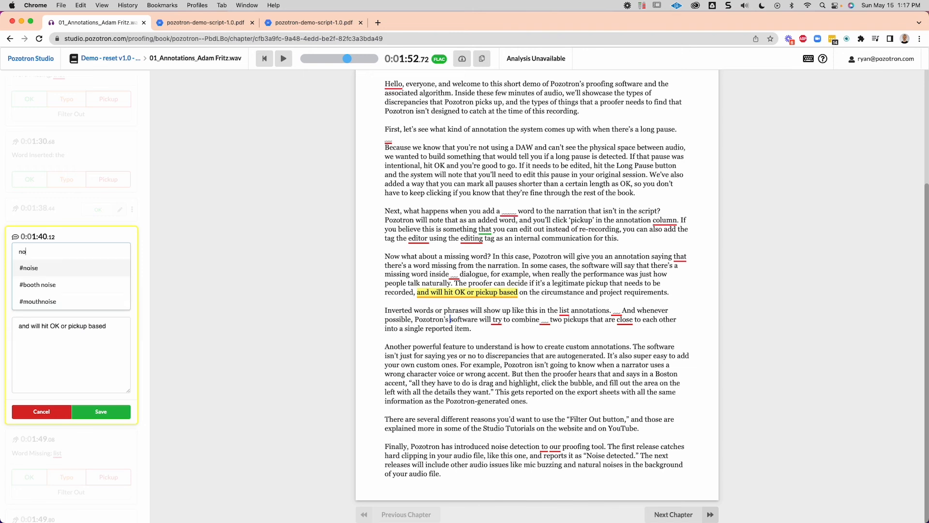
{"action": "type", "text": "i"}
{"action": "left_click", "coordinate": [48, 266]}
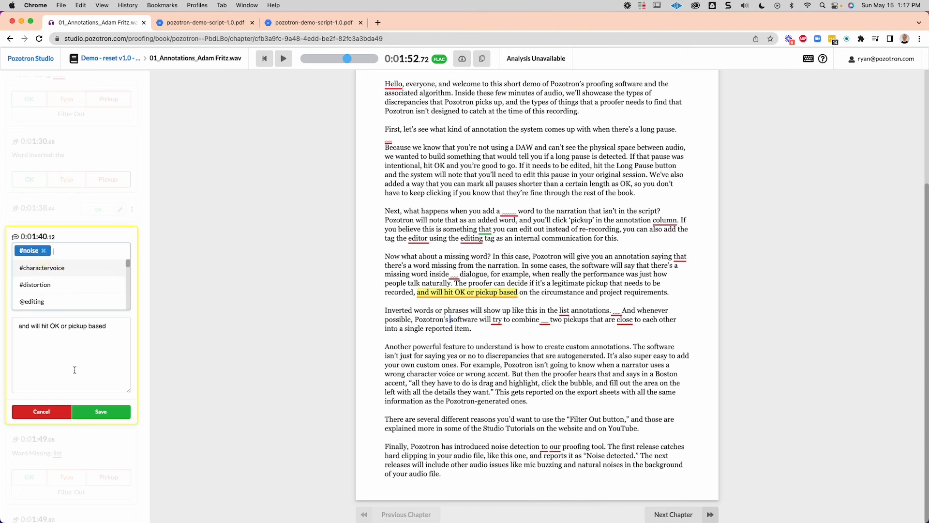
{"action": "left_click", "coordinate": [79, 411]}
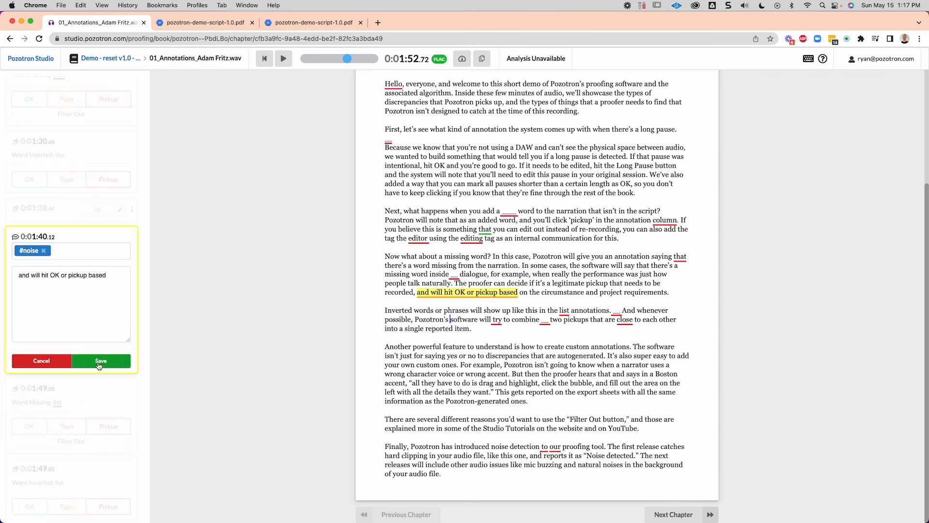
{"action": "scroll", "coordinate": [461, 235], "scroll_direction": "up", "scroll_amount": 3}
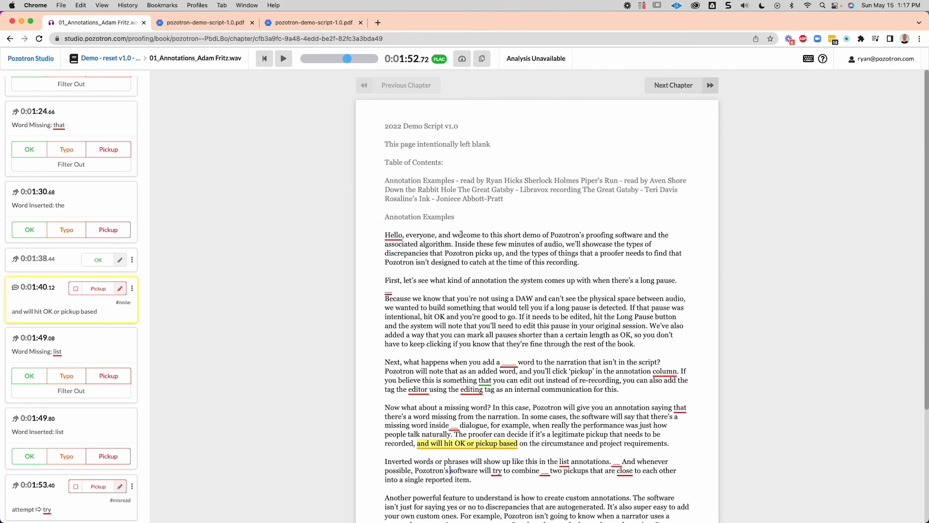
{"action": "scroll", "coordinate": [465, 295], "scroll_direction": "down", "scroll_amount": 3}
{"action": "left_click", "coordinate": [473, 391]}
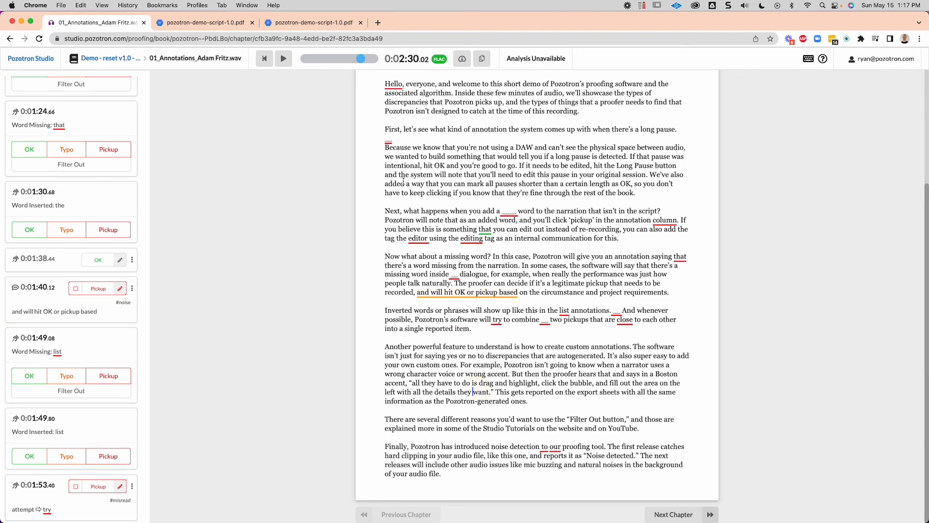
Filter the annotation list to show only user-created pickups, and jump to the custom annotation tagged #noise.
{"action": "scroll", "coordinate": [87, 121], "scroll_direction": "up", "scroll_amount": 10}
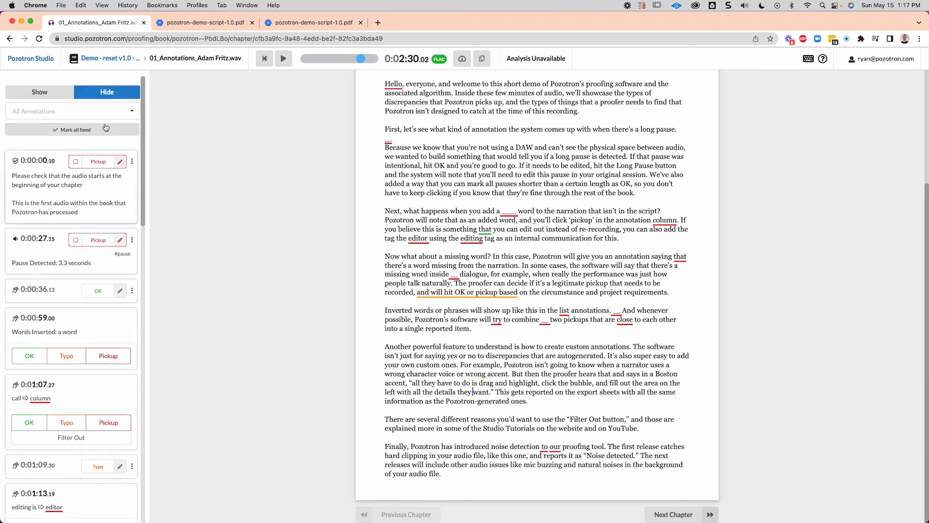
{"action": "left_click", "coordinate": [51, 93]}
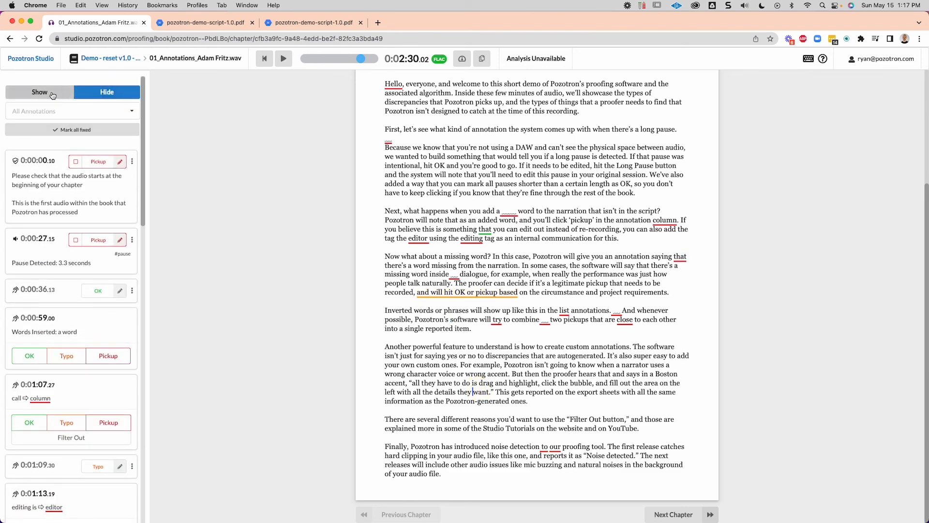
{"action": "left_click", "coordinate": [62, 108]}
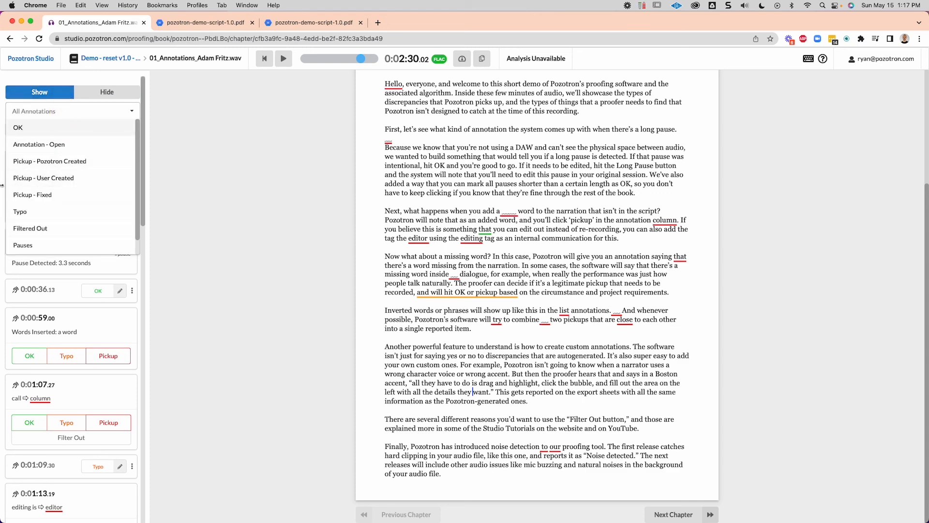
{"action": "left_click", "coordinate": [60, 180]}
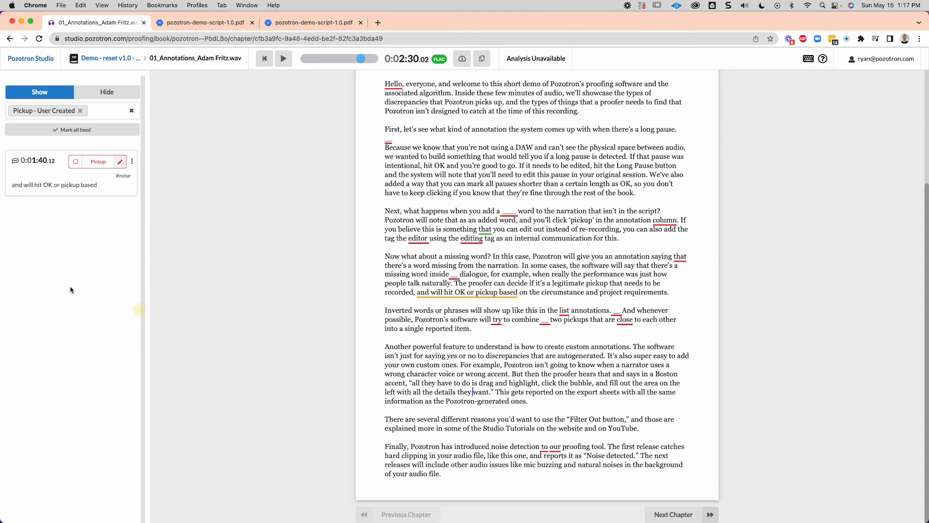
{"action": "left_click", "coordinate": [62, 192]}
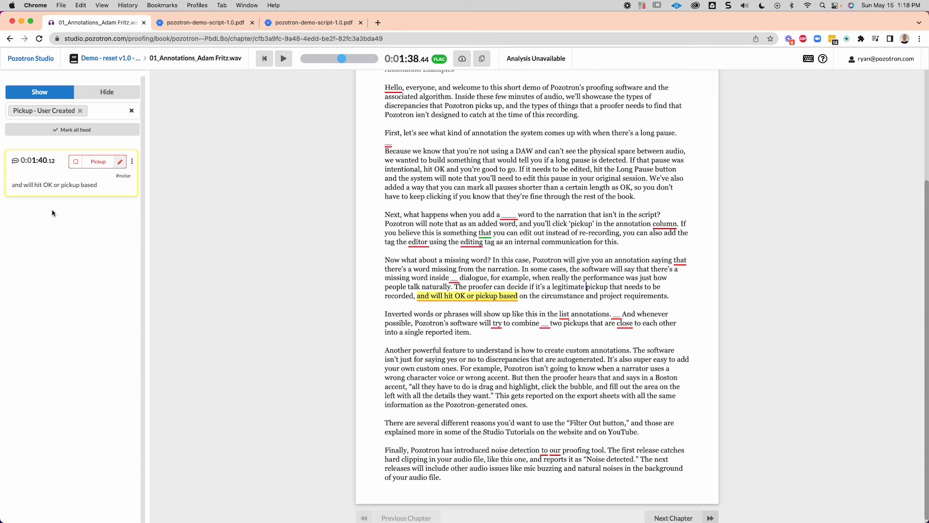
Clear the show filter, set the annotation list to hide user-created pickups instead, and look through the remaining annotations.
{"action": "left_click", "coordinate": [80, 111]}
{"action": "left_click", "coordinate": [106, 92]}
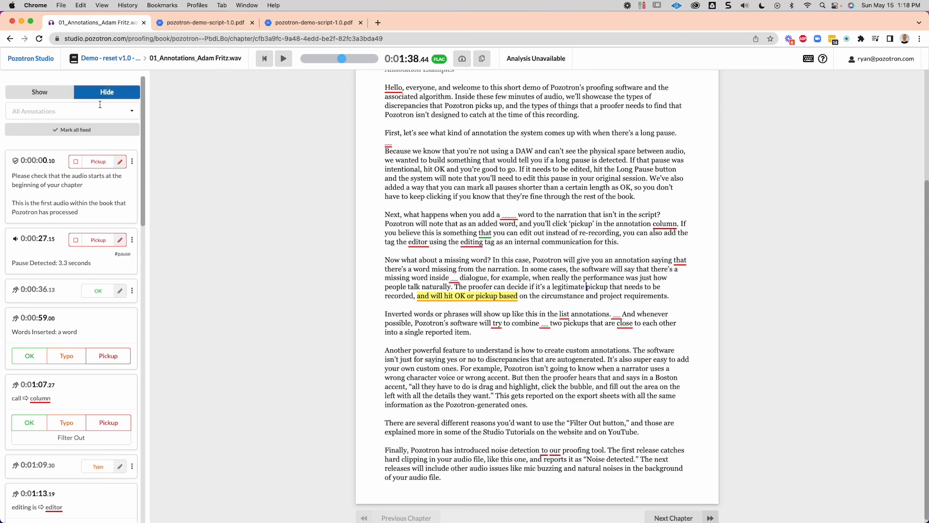
{"action": "left_click", "coordinate": [70, 111]}
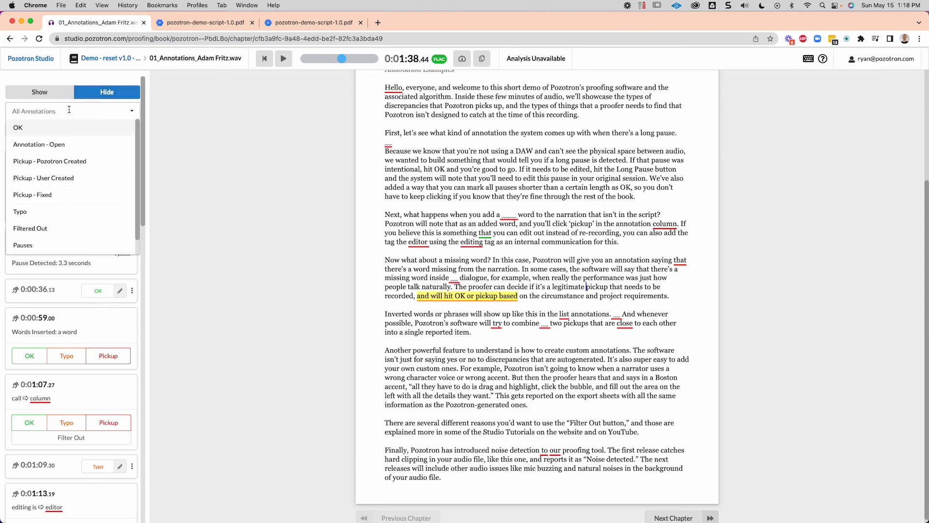
{"action": "left_click", "coordinate": [66, 178]}
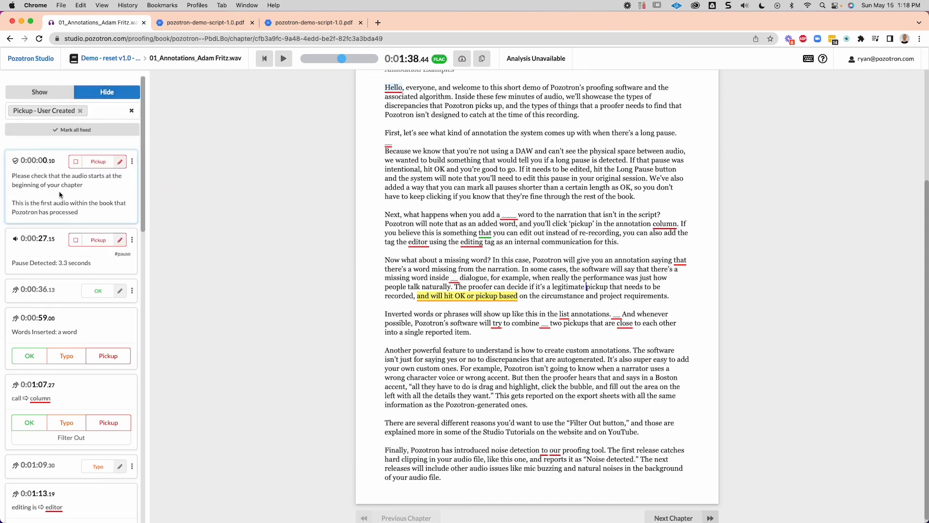
{"action": "scroll", "coordinate": [60, 194], "scroll_direction": "down", "scroll_amount": 7}
{"action": "scroll", "coordinate": [228, 303], "scroll_direction": "up", "scroll_amount": 3}
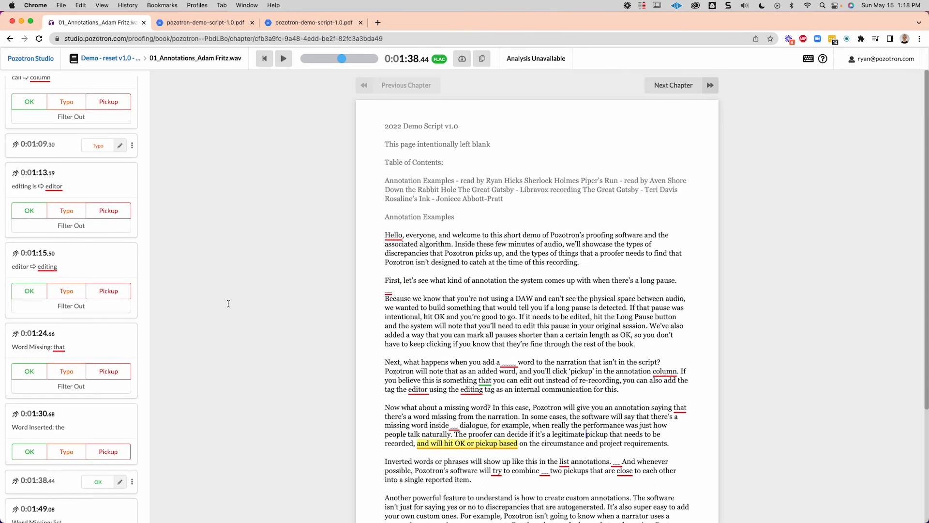